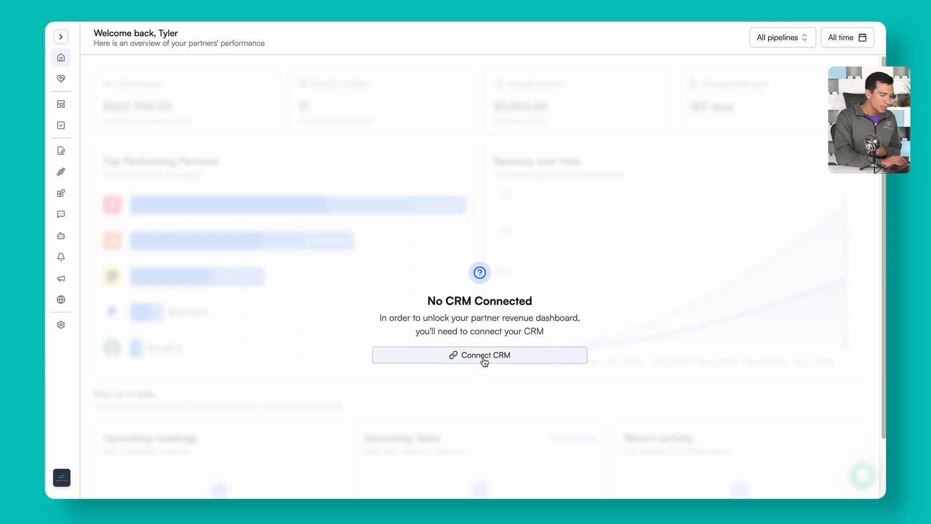
Connect HubSpot as the CRM, searching the accounts for "simple st" and choosing Simple Strat Test Portal
click(483, 358)
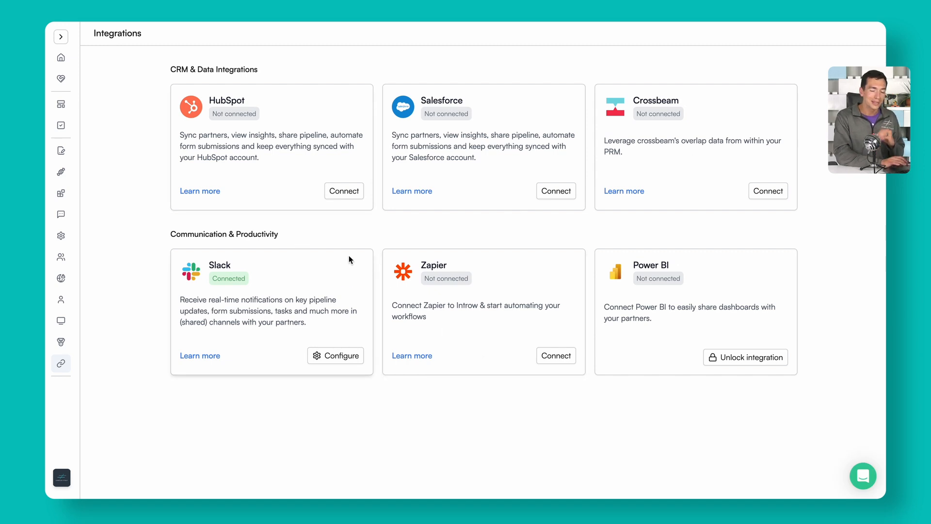
click(336, 195)
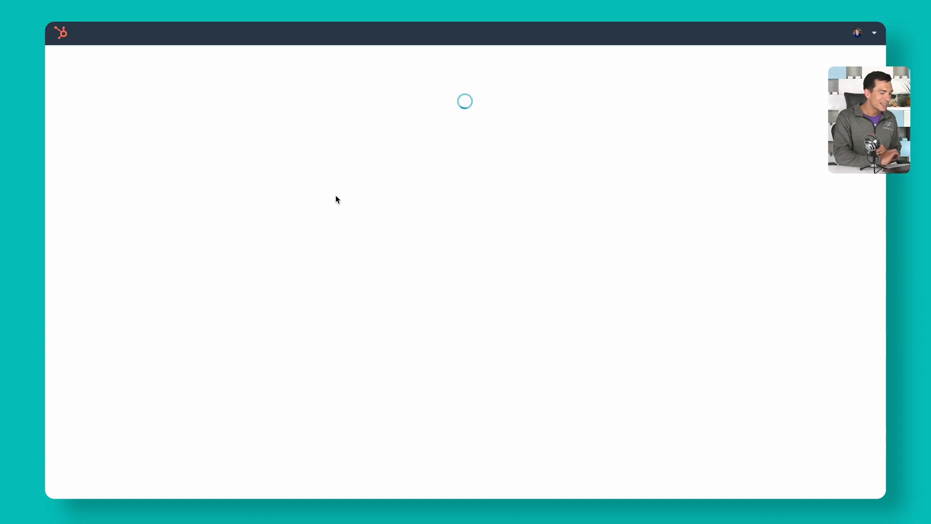
click(473, 225)
text(simple )
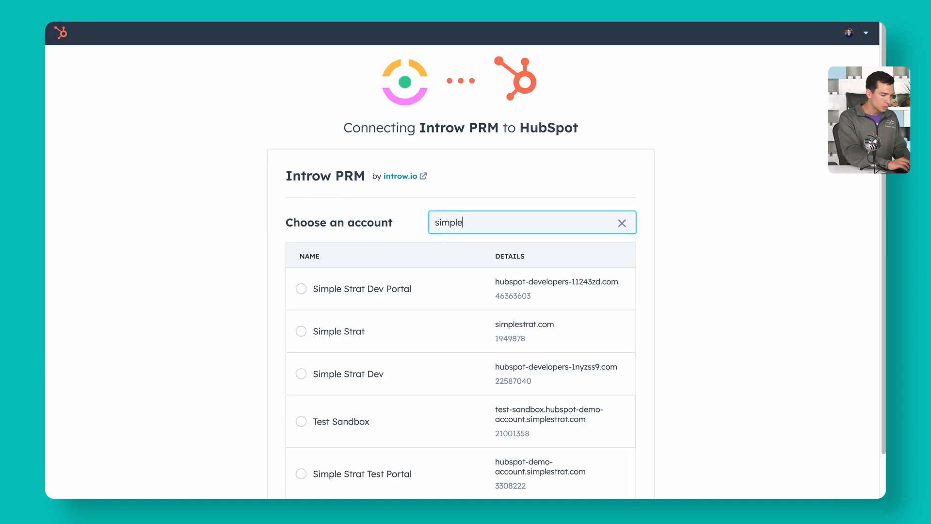
text(st)
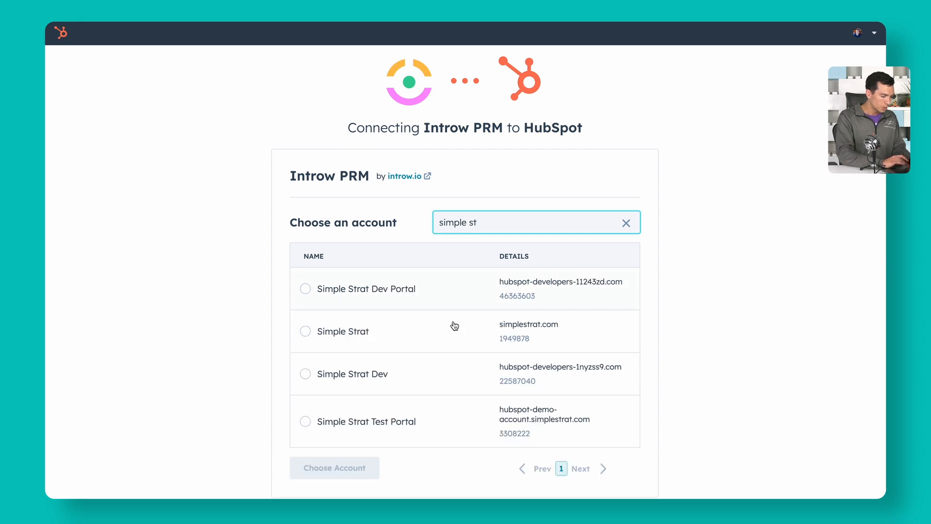
click(383, 423)
click(357, 476)
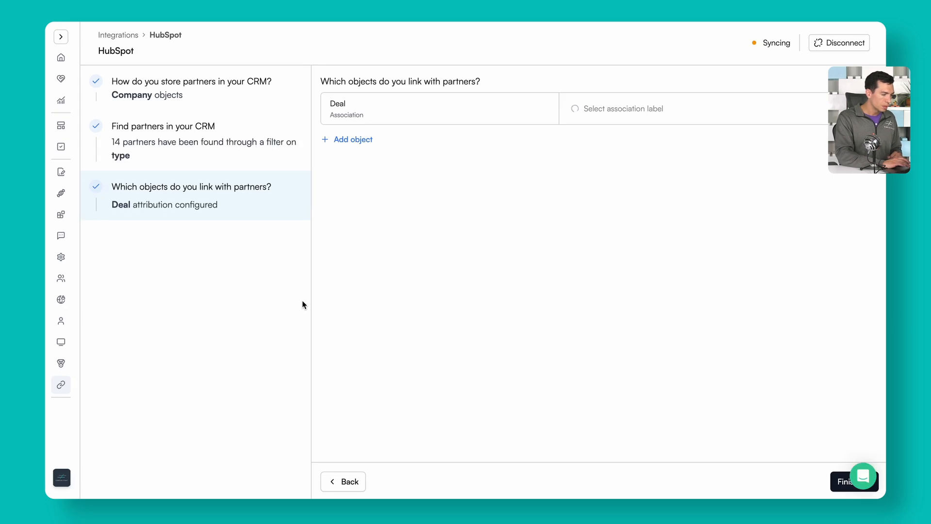
Return to the question of how partners are stored in the CRM and confirm Company objects
click(190, 104)
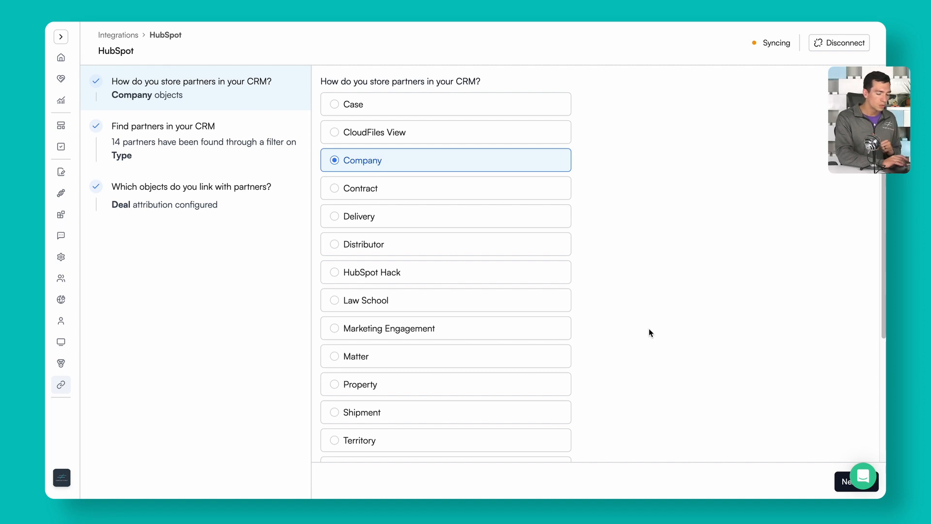
click(842, 482)
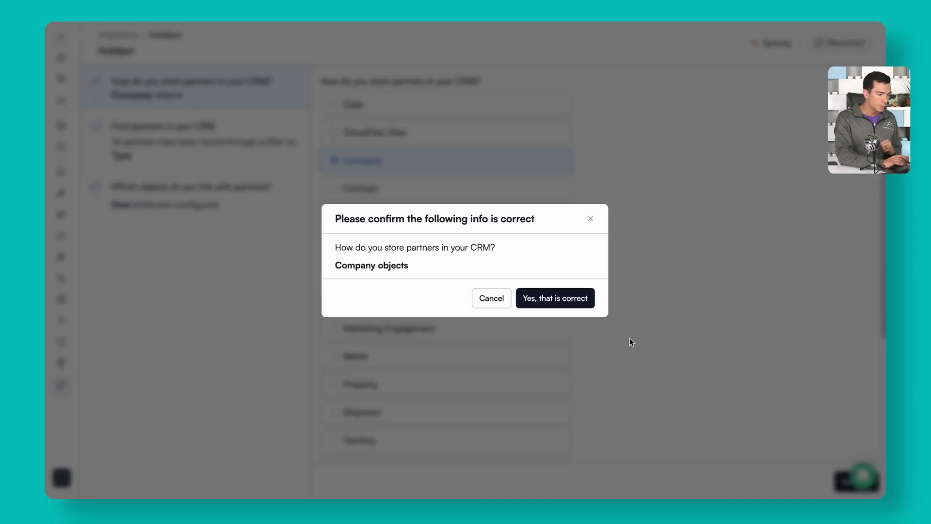
click(555, 295)
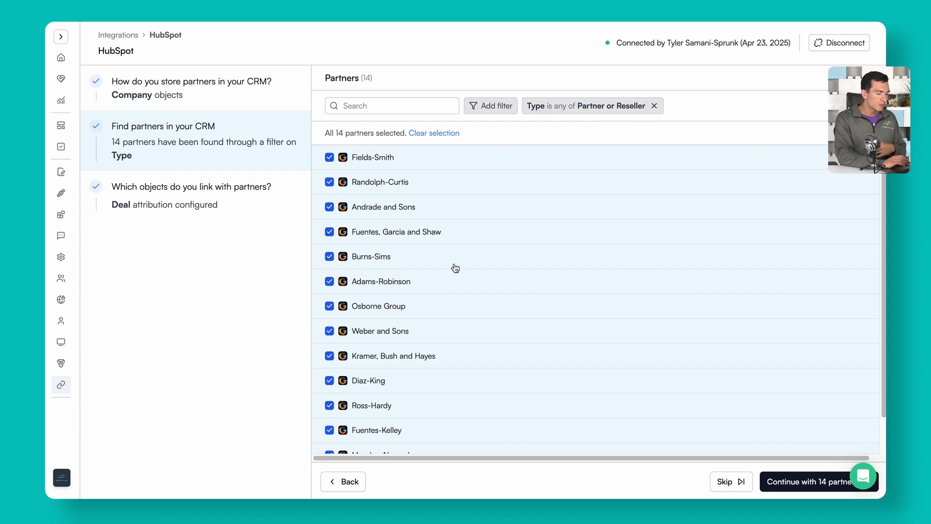
Continue with all partners found by the Partner or Reseller type filter and confirm the selection
scroll(455, 267, down, 2)
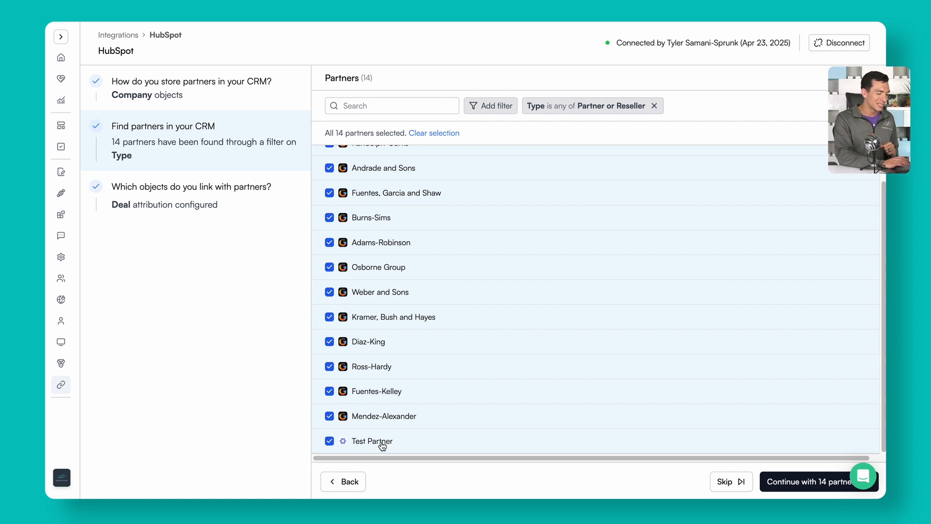
click(803, 487)
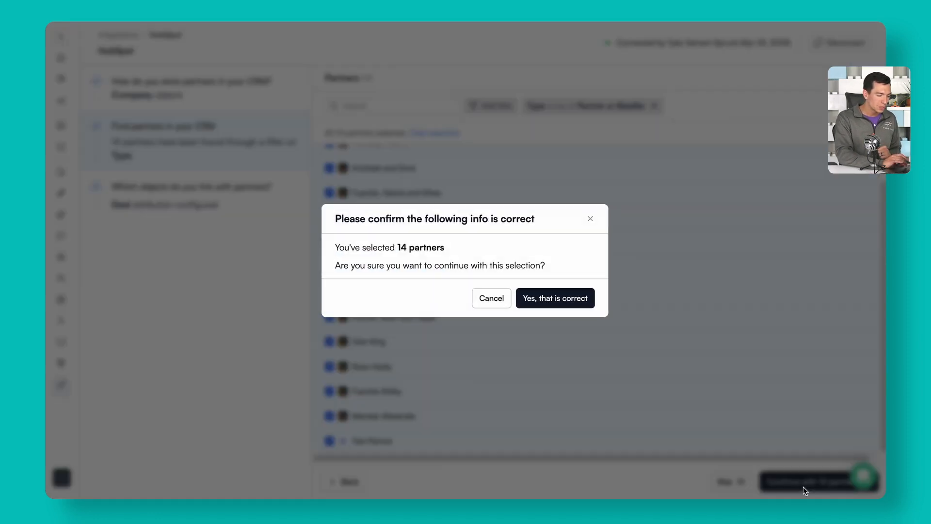
click(563, 293)
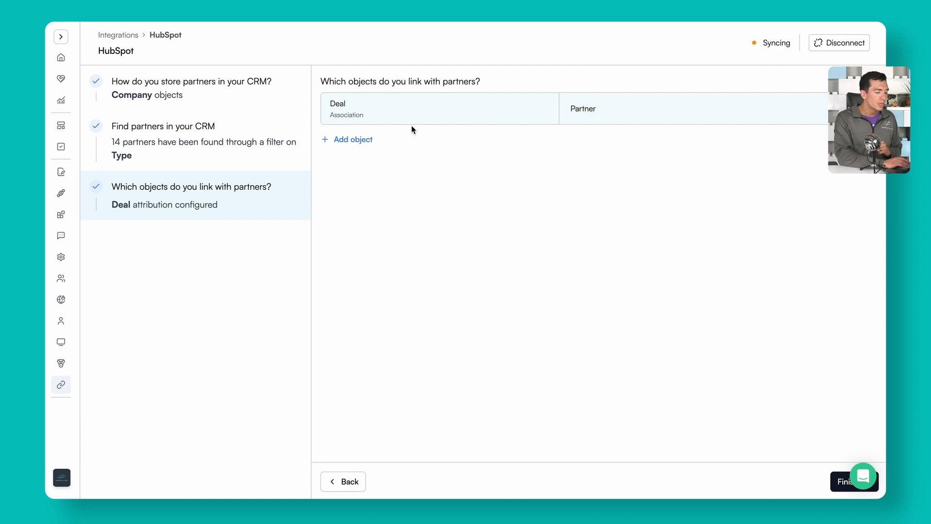
click(359, 138)
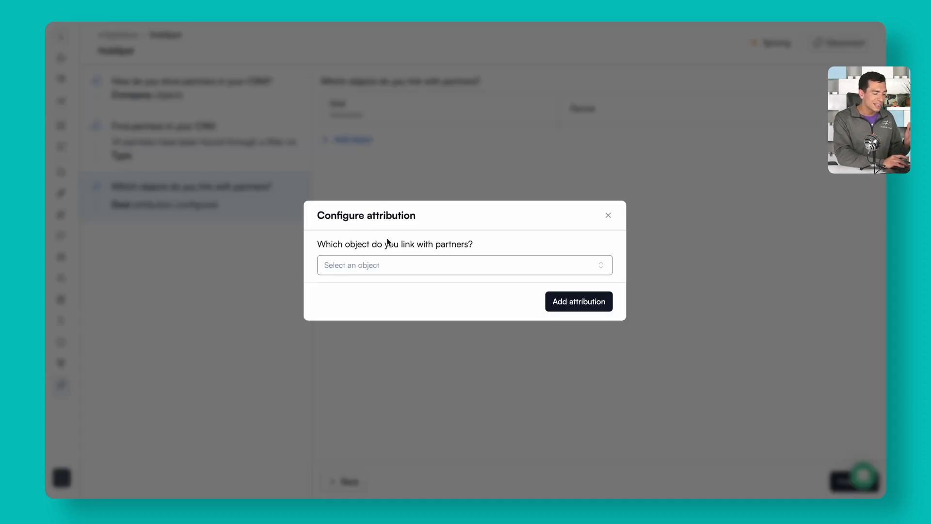
click(385, 265)
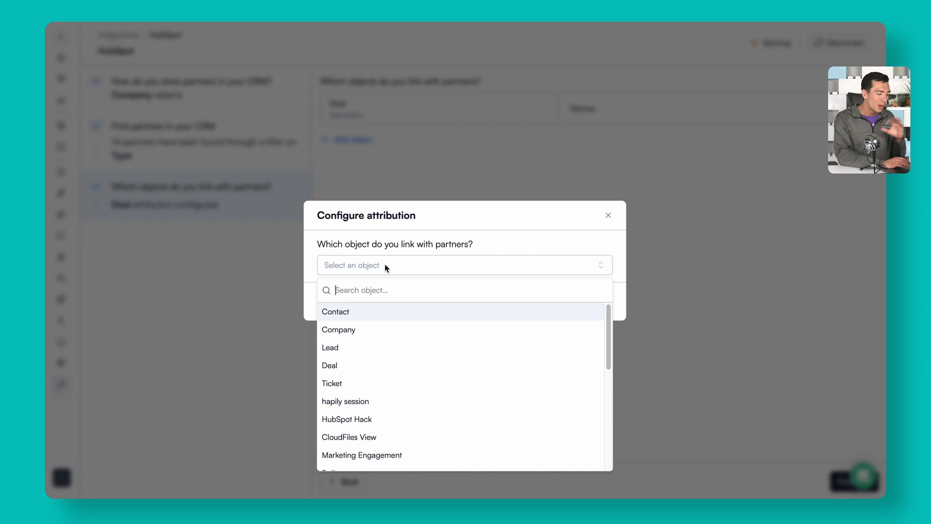
click(477, 223)
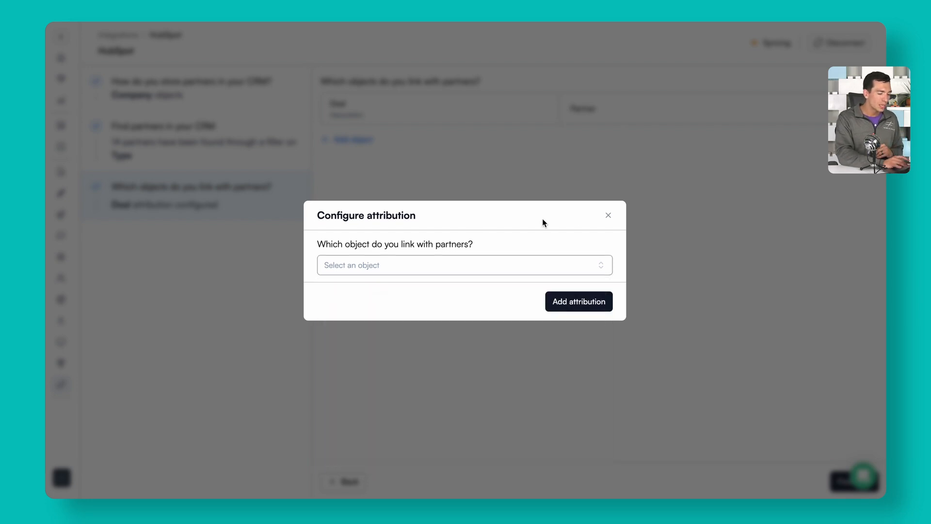
click(606, 215)
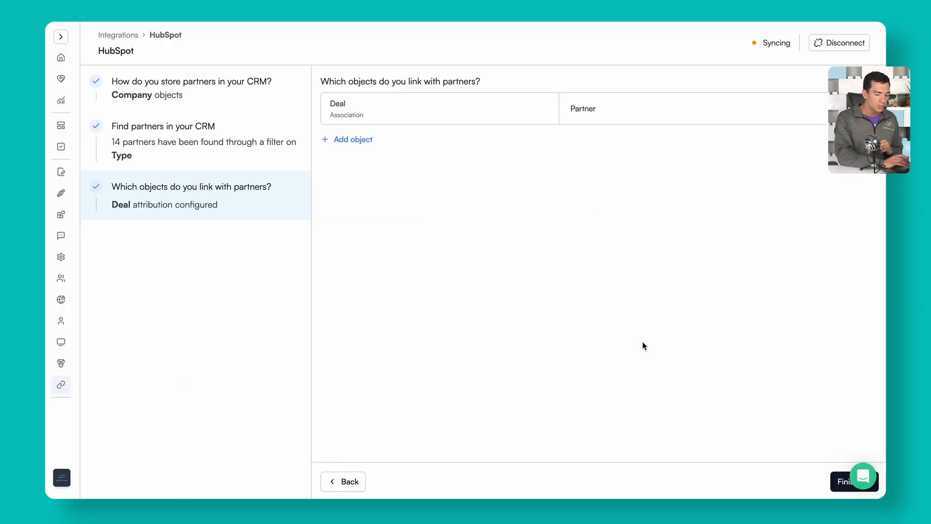
Finish the HubSpot integration setup with the Deal association and open the Partners list
click(839, 487)
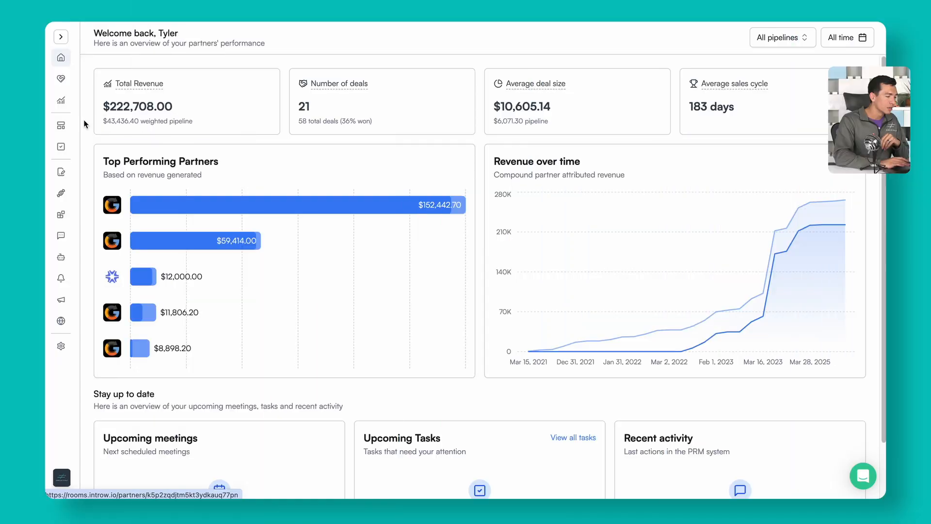
mouse_move(53, 92)
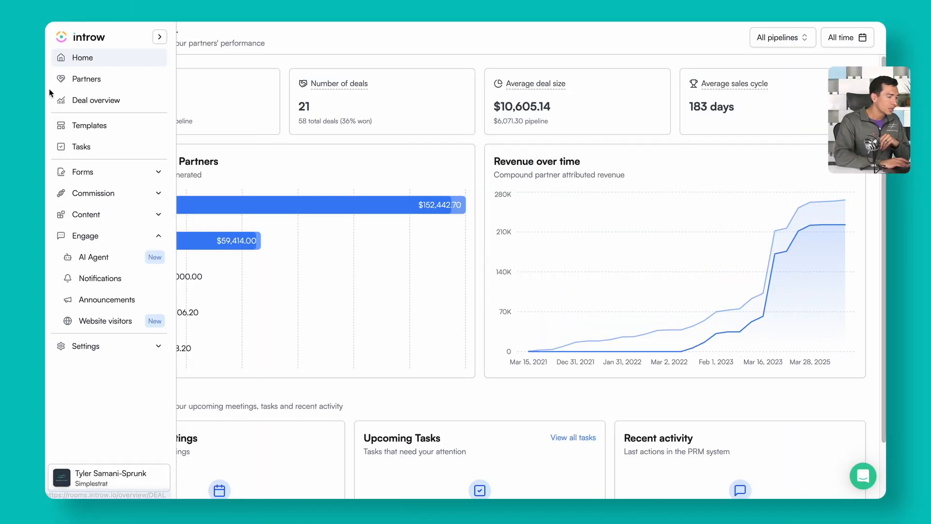
click(82, 82)
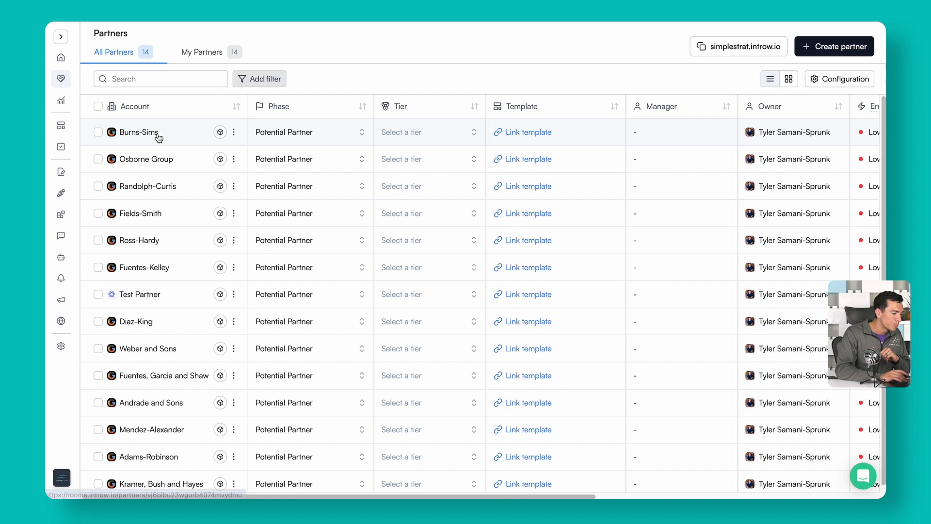
Create a new room template named "Deal Management Portal"
mouse_move(75, 146)
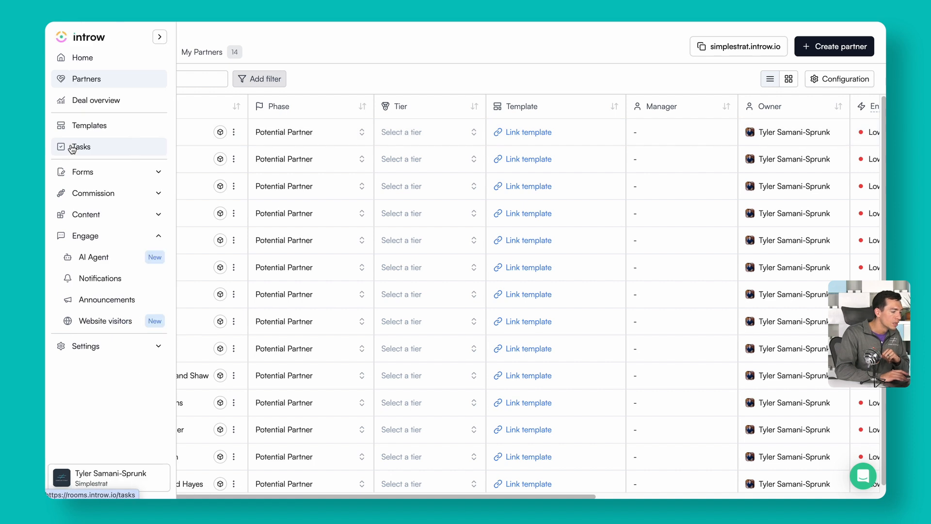
click(96, 131)
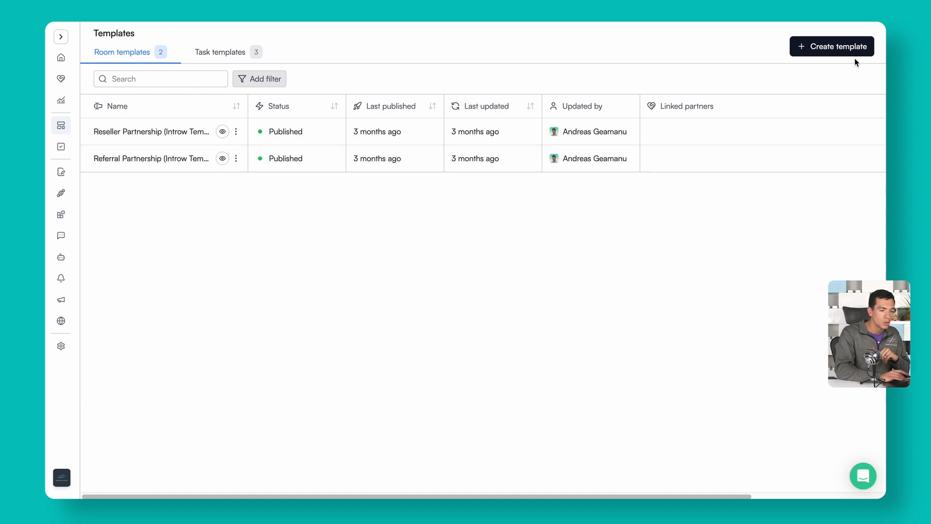
click(827, 46)
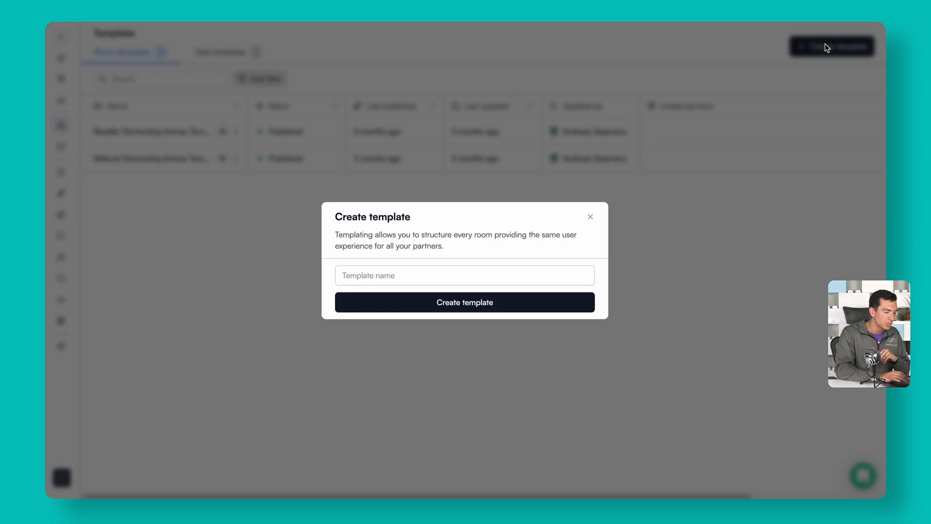
click(435, 274)
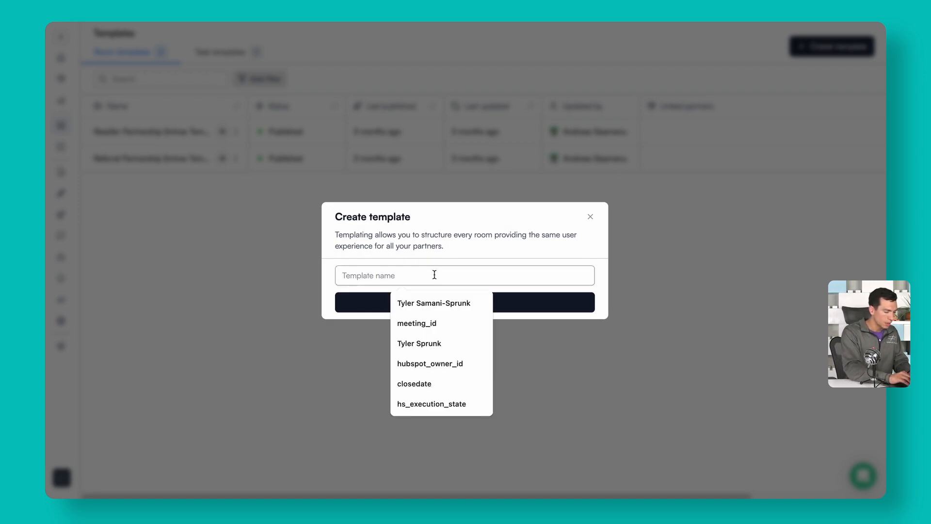
text(Deal)
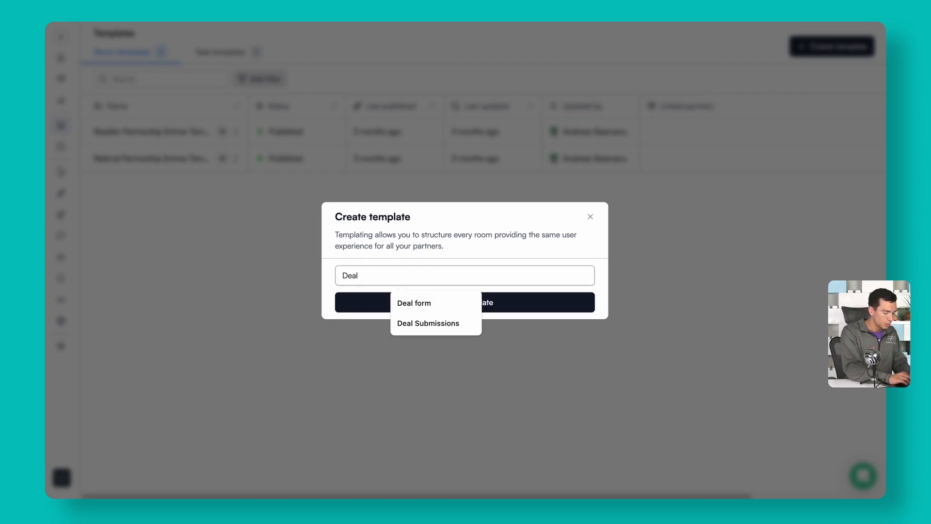
text( Management Portal)
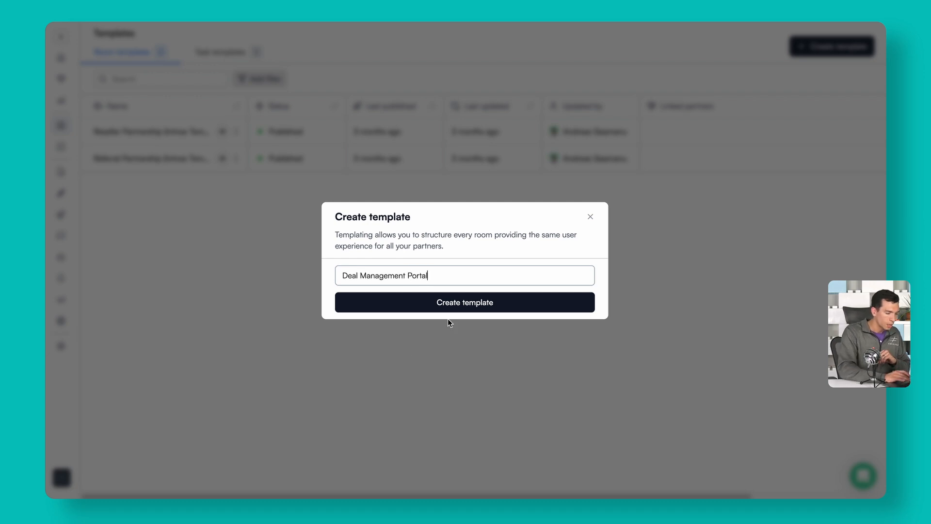
click(448, 303)
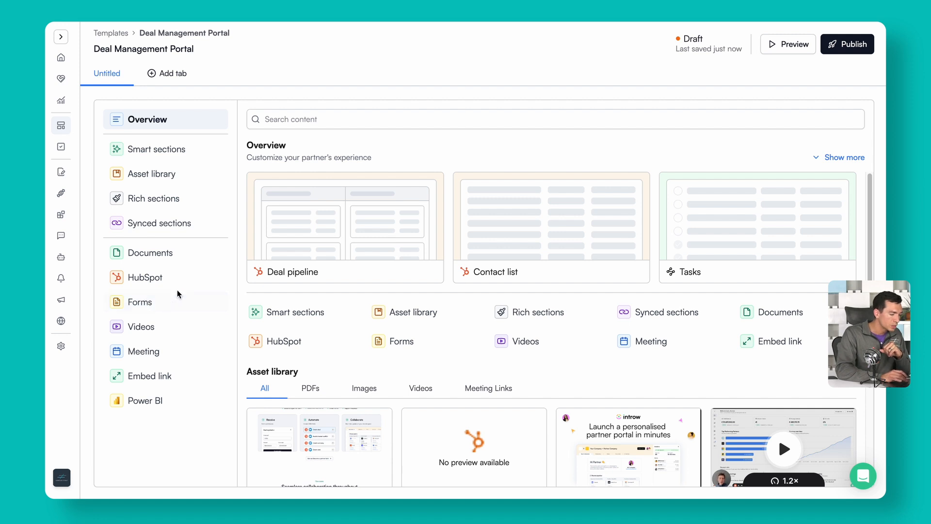
Add the HubSpot deal pipeline section to the template and open its configuration
click(145, 284)
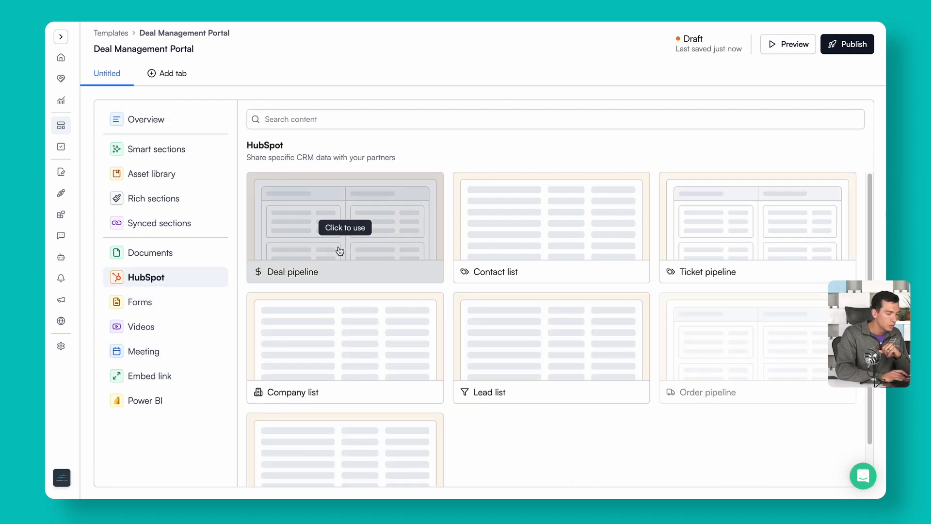
click(344, 233)
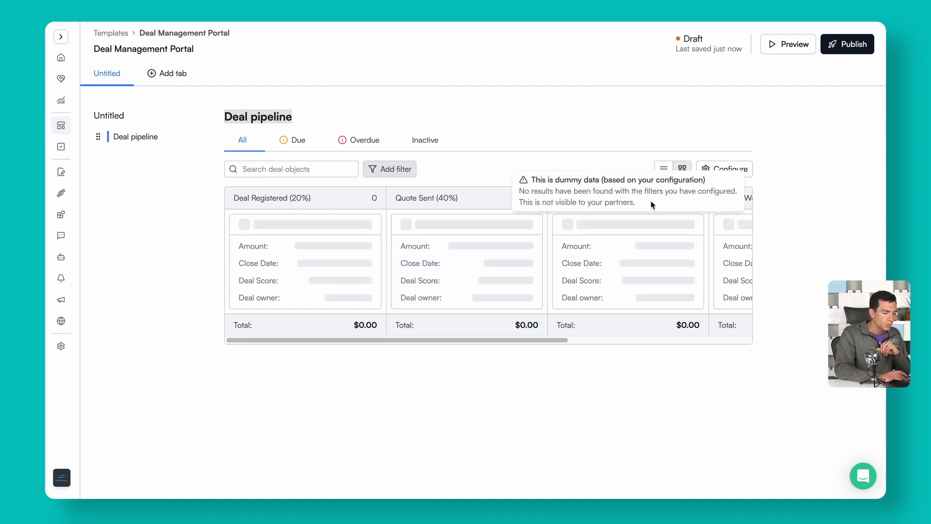
click(728, 168)
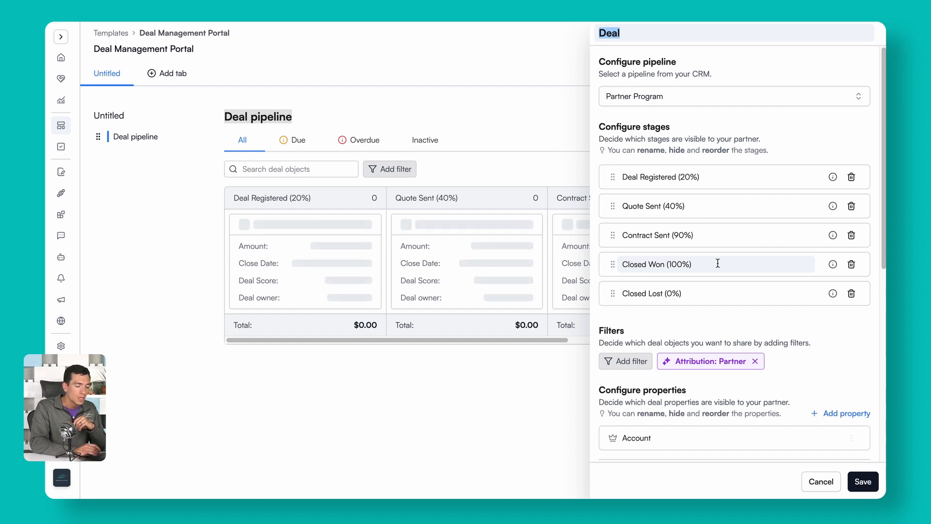
Allow partners to edit the Amount and Close Date properties of the deal pipeline
scroll(713, 262, down, 3)
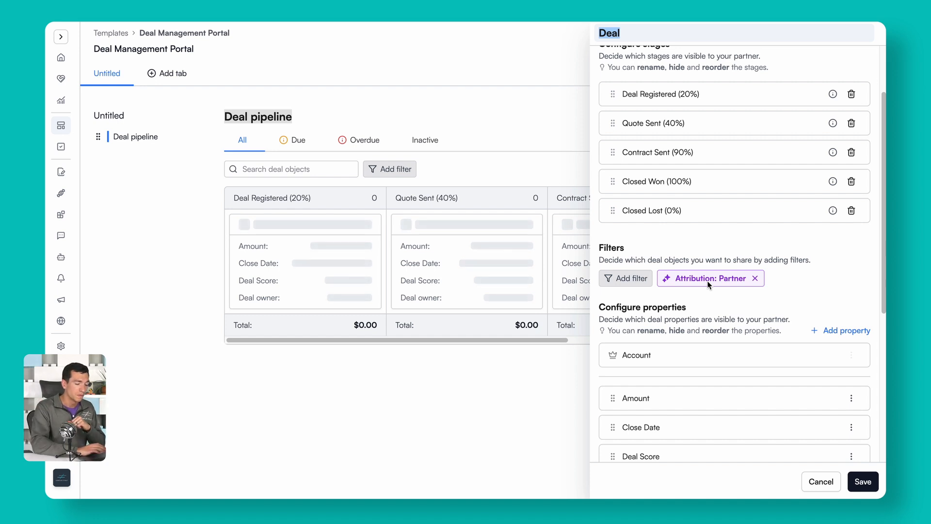
scroll(707, 281, down, 3)
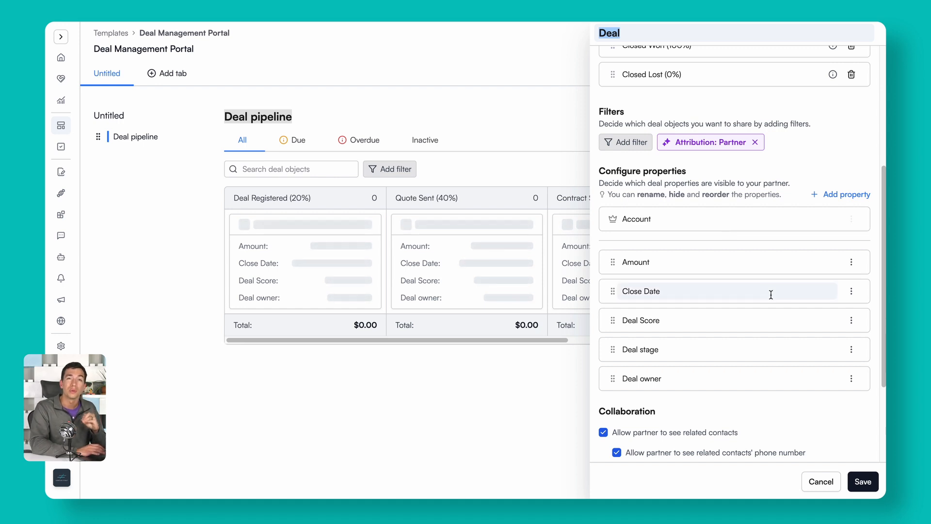
click(852, 264)
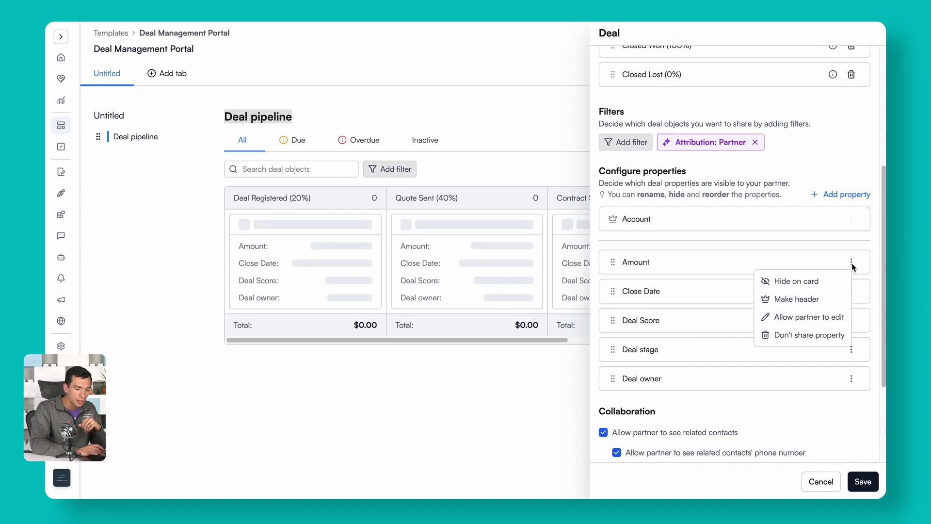
click(795, 319)
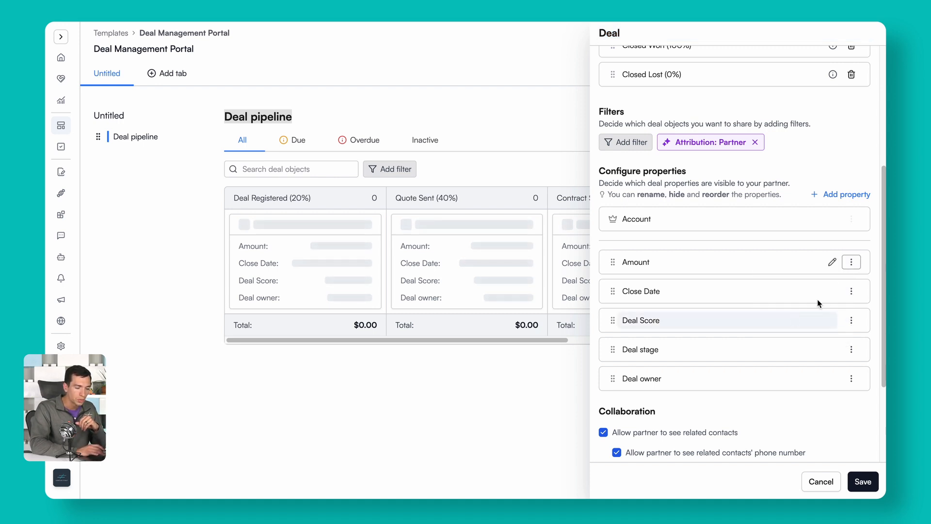
click(850, 293)
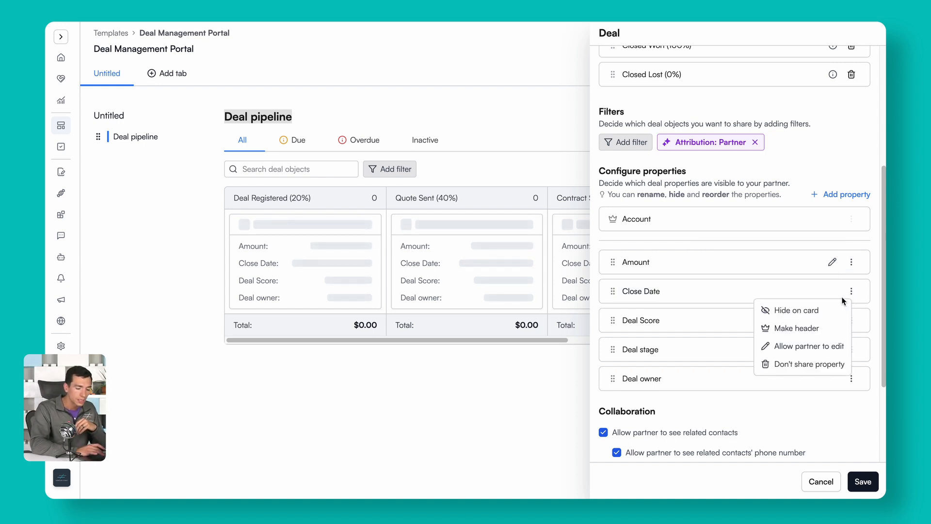
click(801, 346)
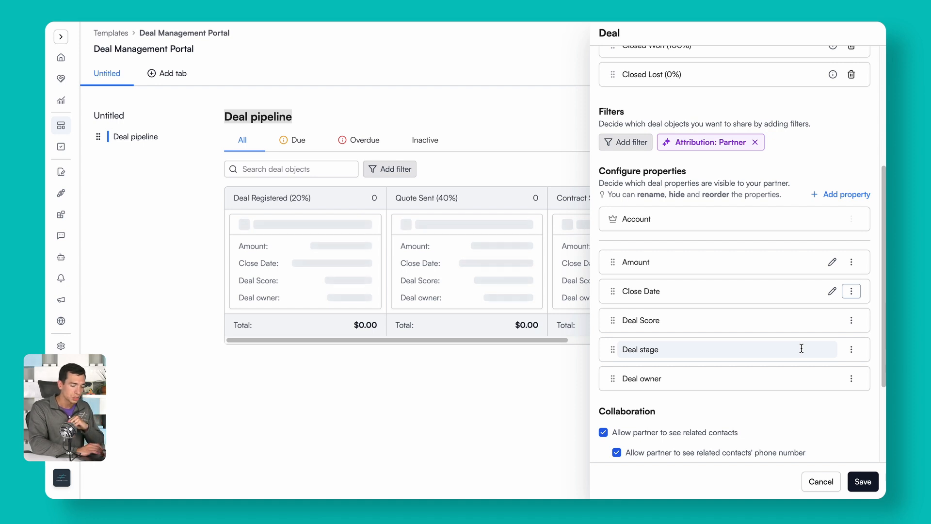
scroll(801, 348, down, 3)
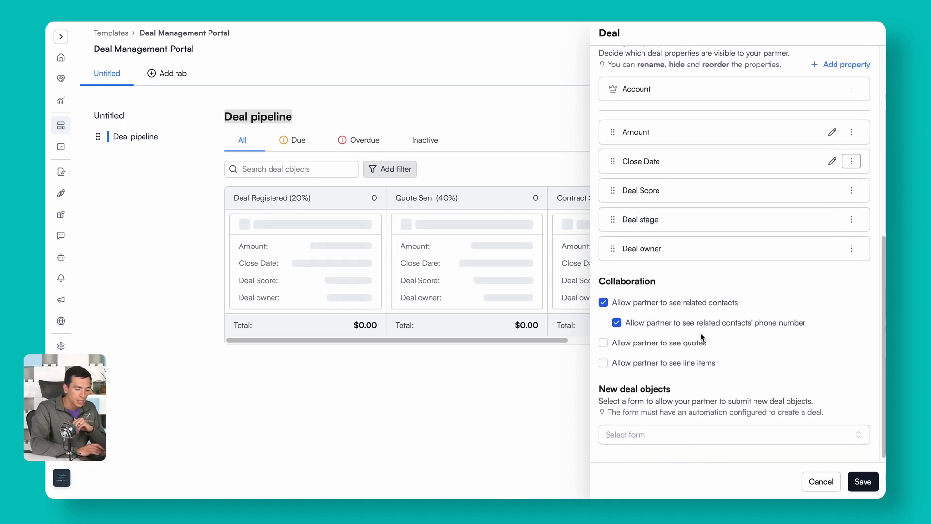
Allow partners to see line items in the deal pipeline section and save its configuration
click(664, 363)
scroll(793, 351, down, 1)
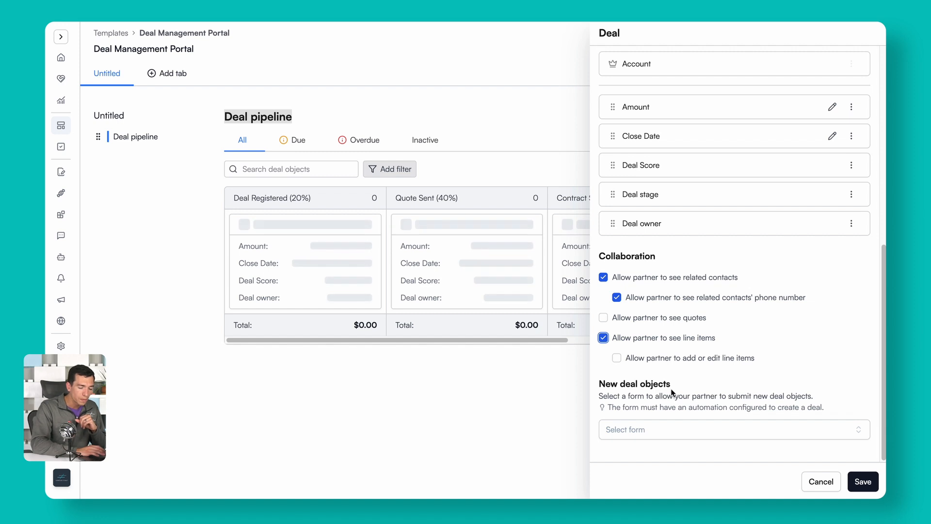
click(862, 481)
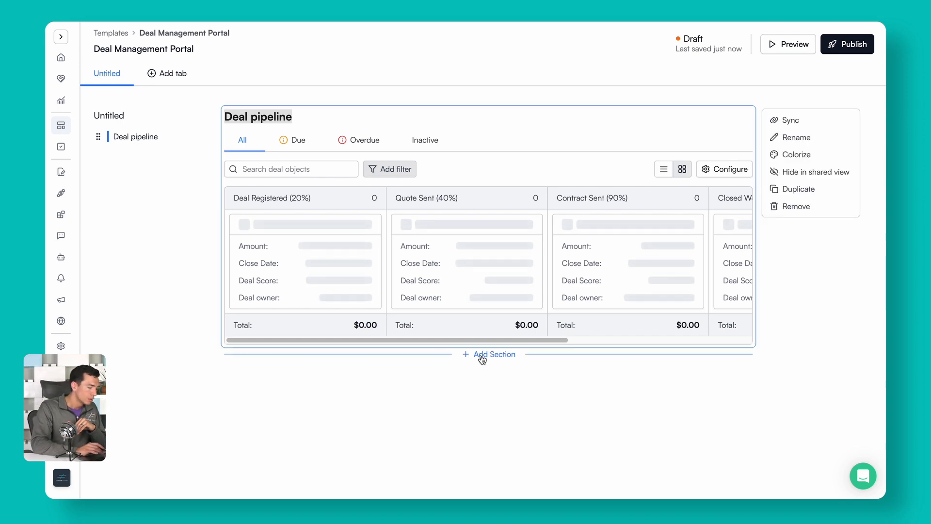
Open the existing Deal form in the form builder
mouse_move(57, 170)
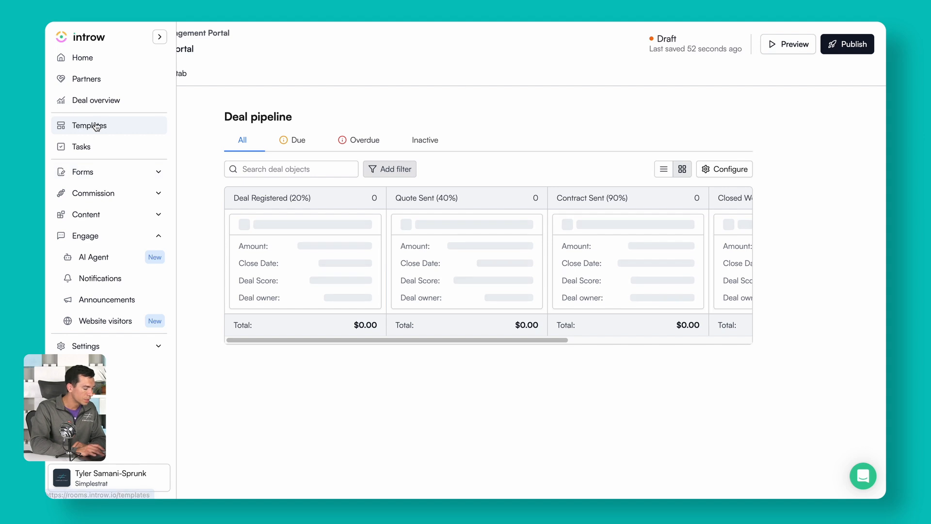
click(151, 174)
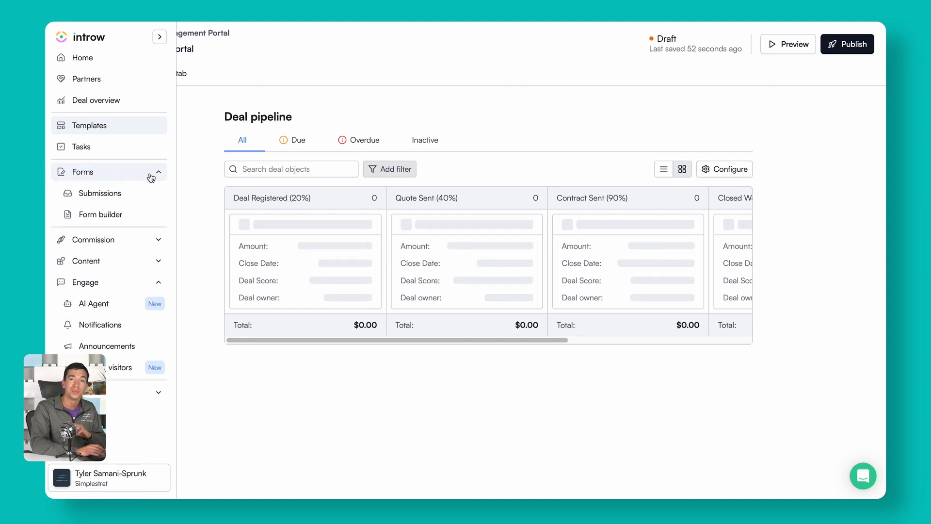
click(114, 216)
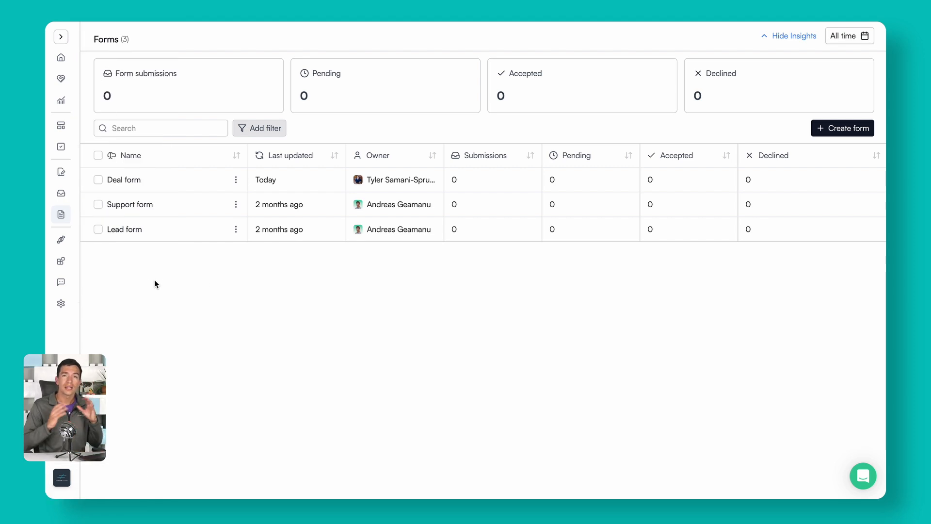
click(154, 185)
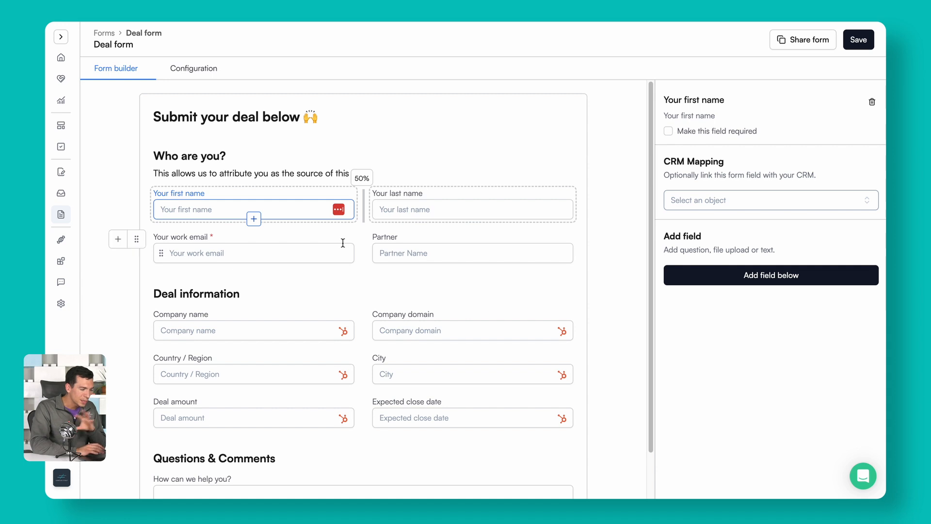
Examine the Deal form's fields, the Company name CRM mapping, and the form's configuration entries from Identify submitter through Create note
scroll(343, 243, down, 2)
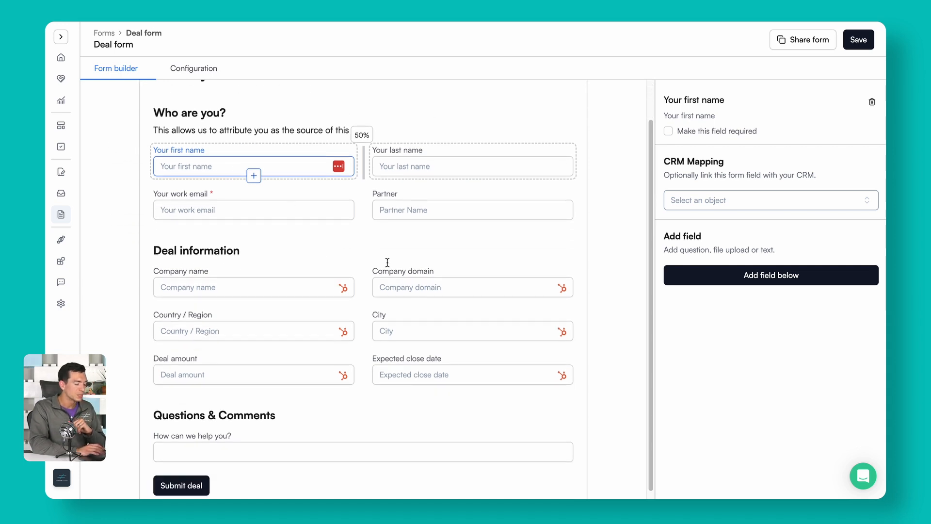
scroll(388, 262, down, 1)
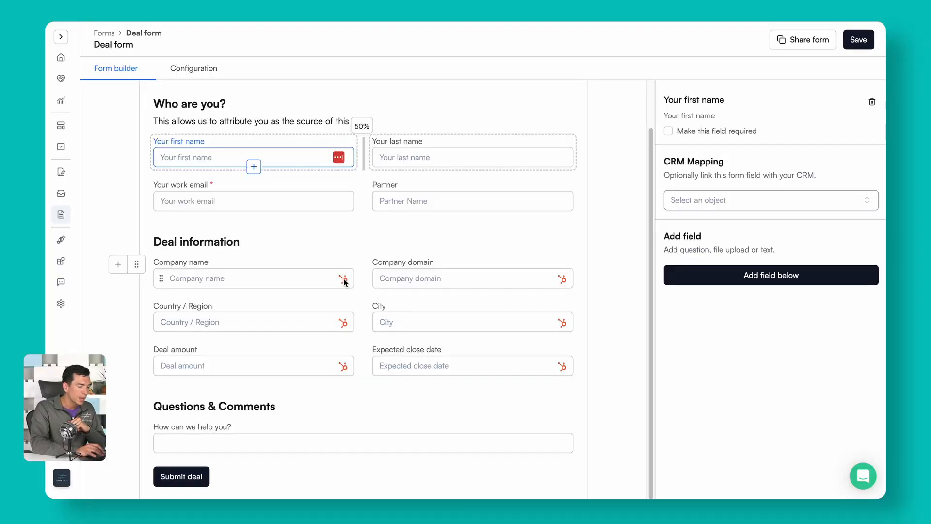
click(345, 280)
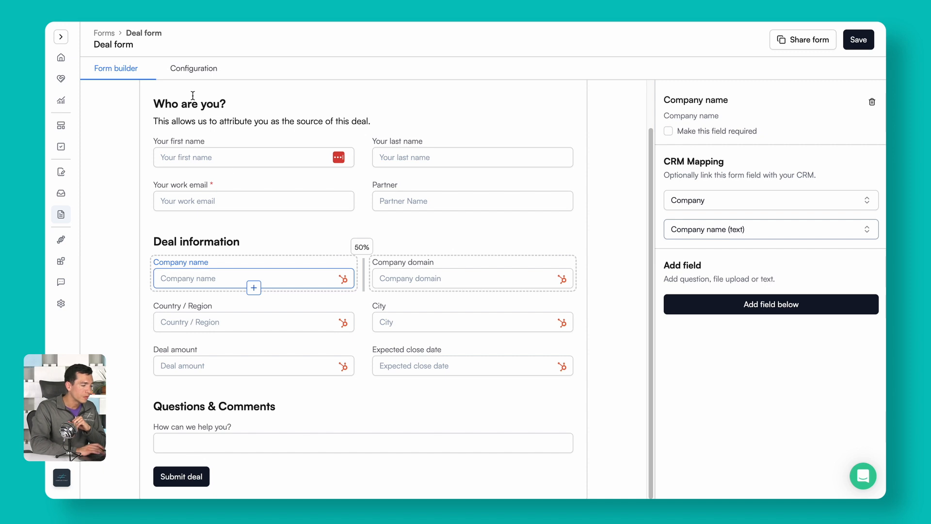
click(194, 77)
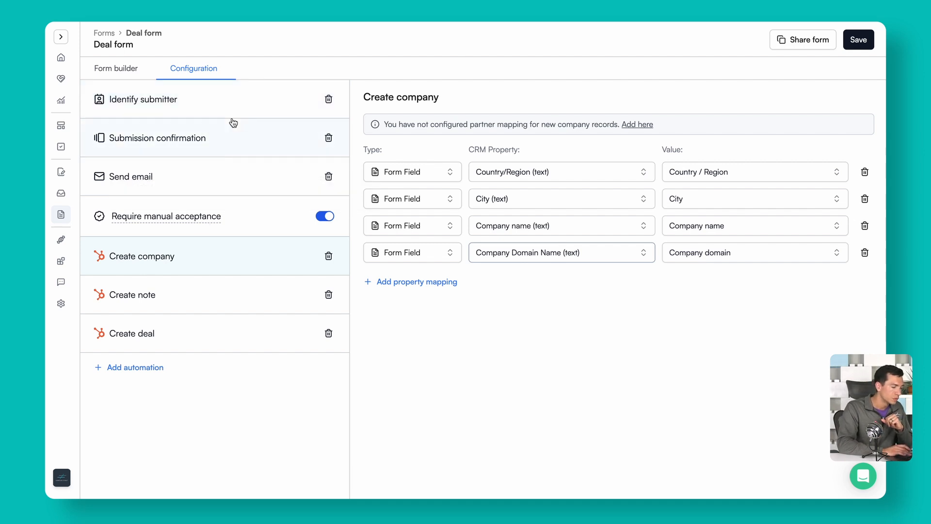
click(227, 99)
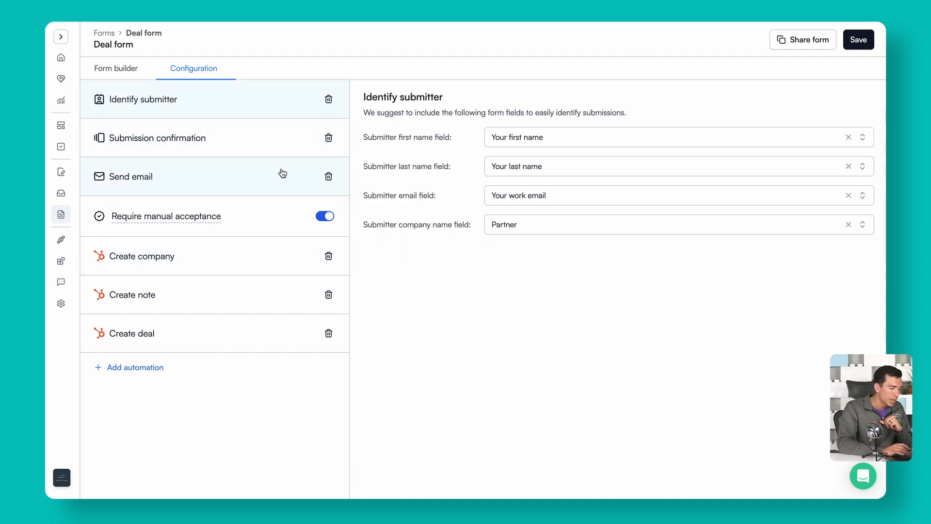
click(168, 148)
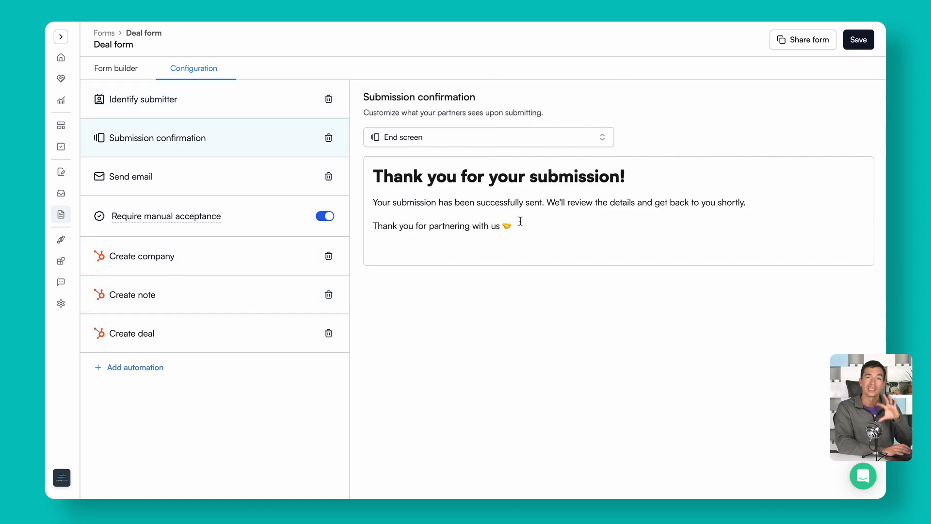
click(271, 178)
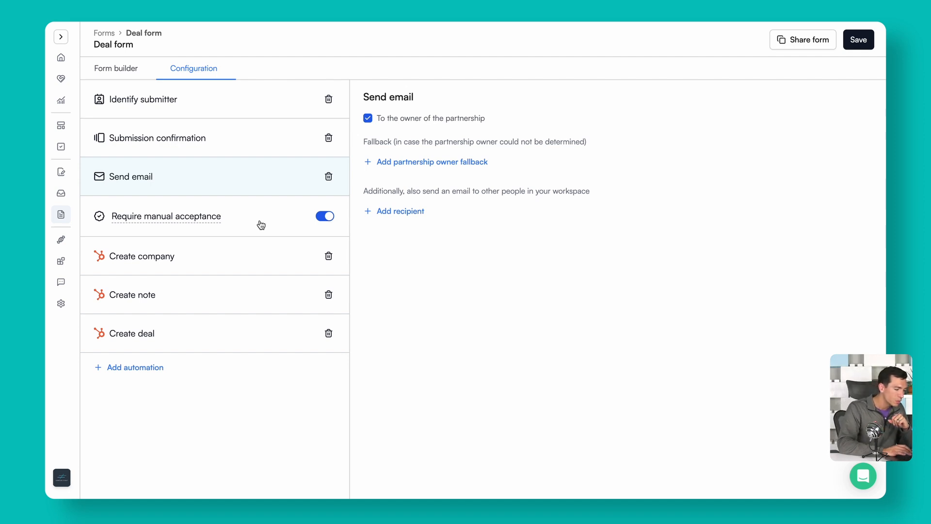
click(218, 267)
click(215, 301)
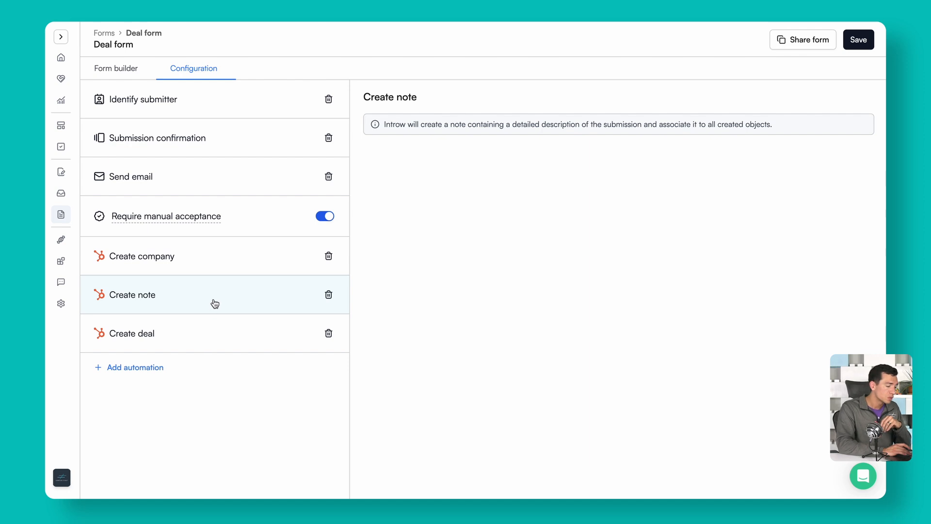
In the Create deal automation, set Pipeline to Partner Program and Deal Stage to Deal Registered, and save the form
click(208, 342)
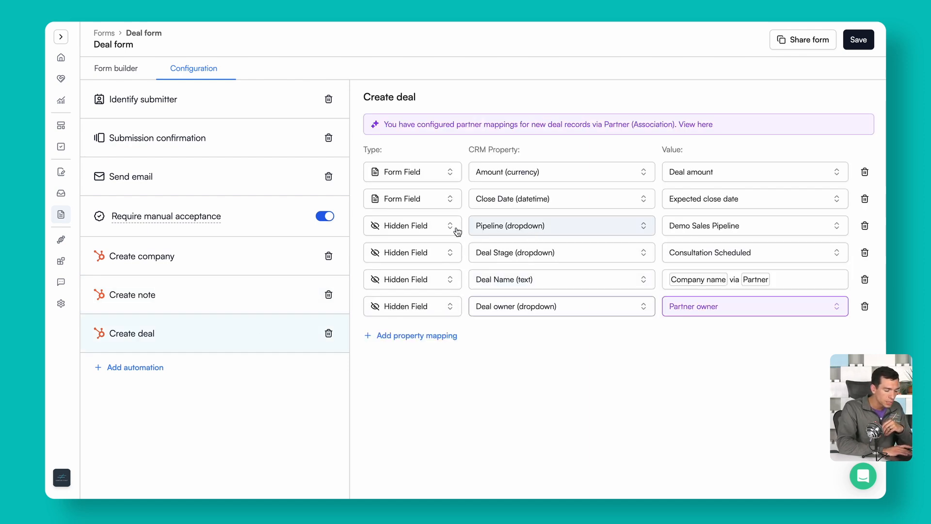
click(705, 225)
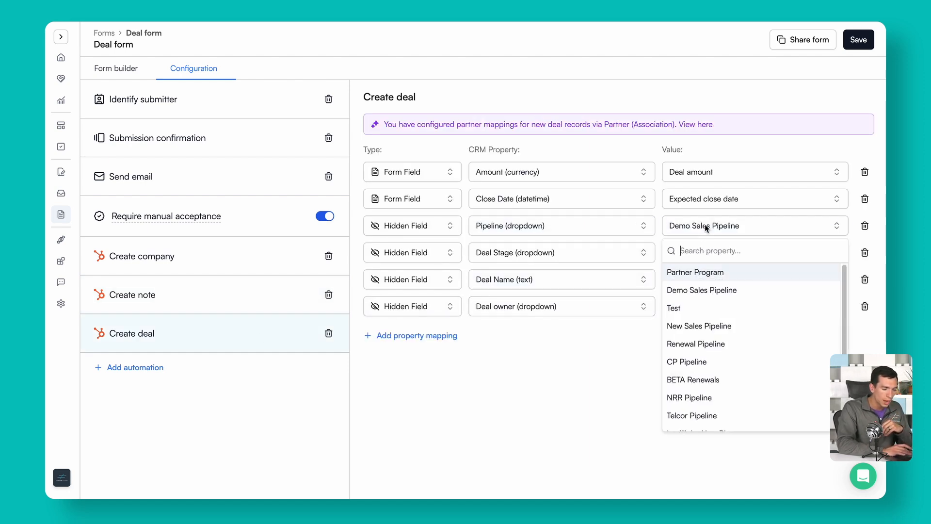
click(705, 274)
click(704, 255)
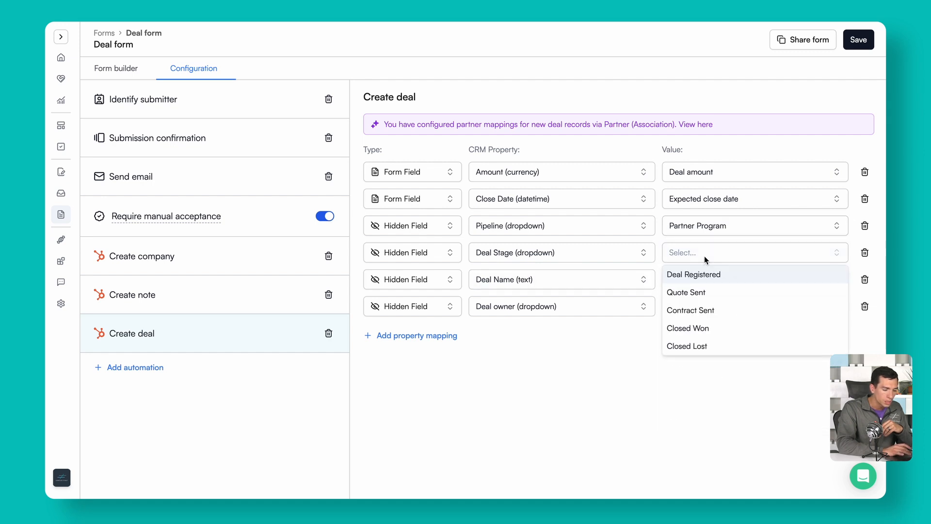
click(707, 273)
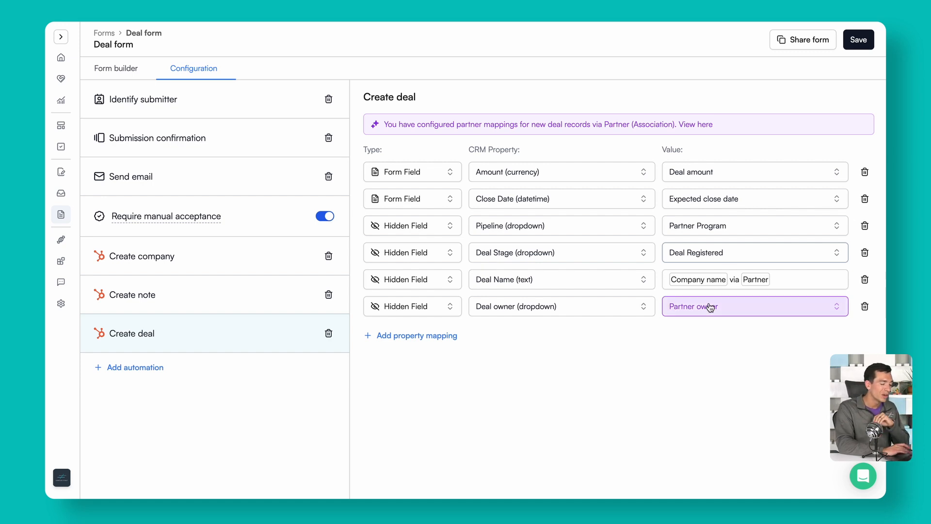
click(859, 41)
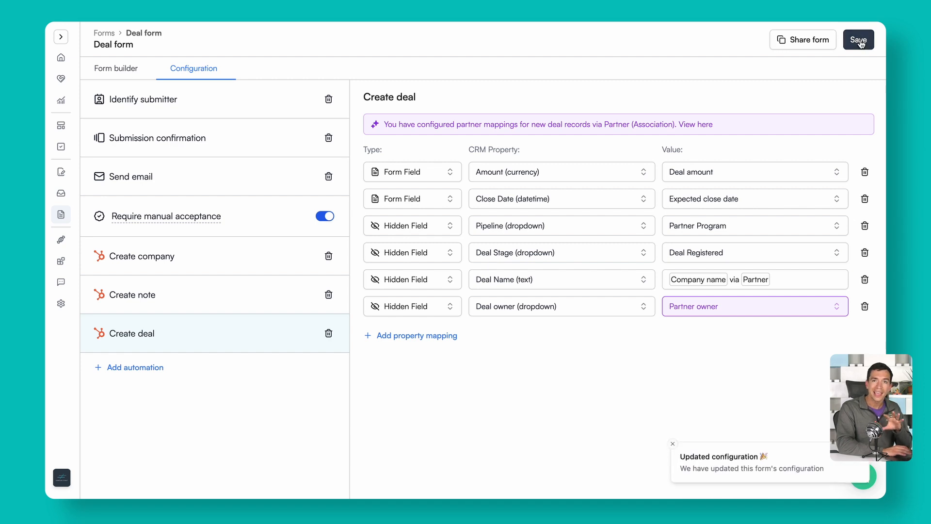
In the Deal Management Portal template, set the deal pipeline's new deal objects form to Deal form and save
mouse_move(45, 125)
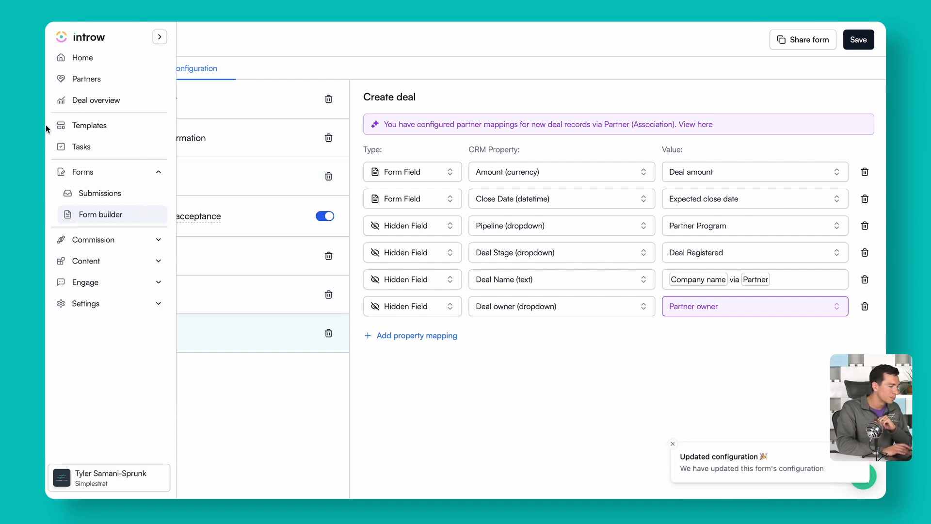
click(87, 127)
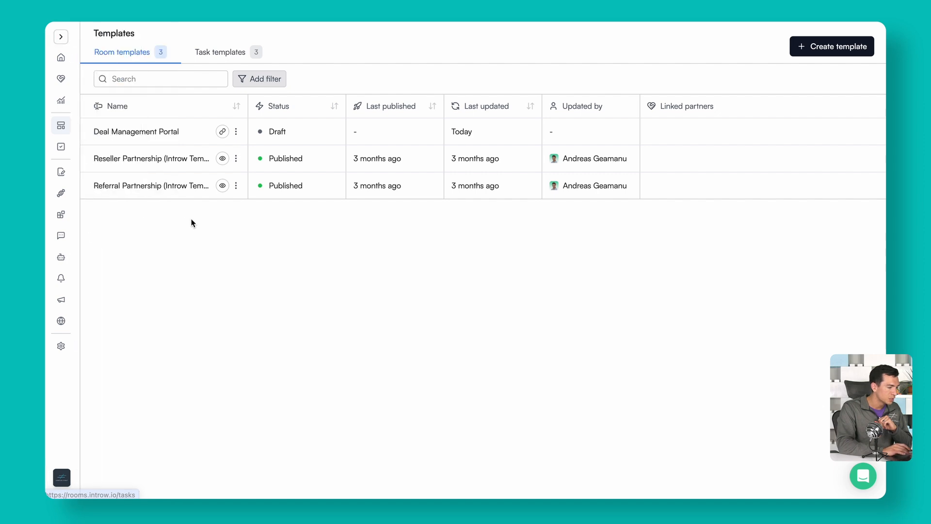
click(148, 132)
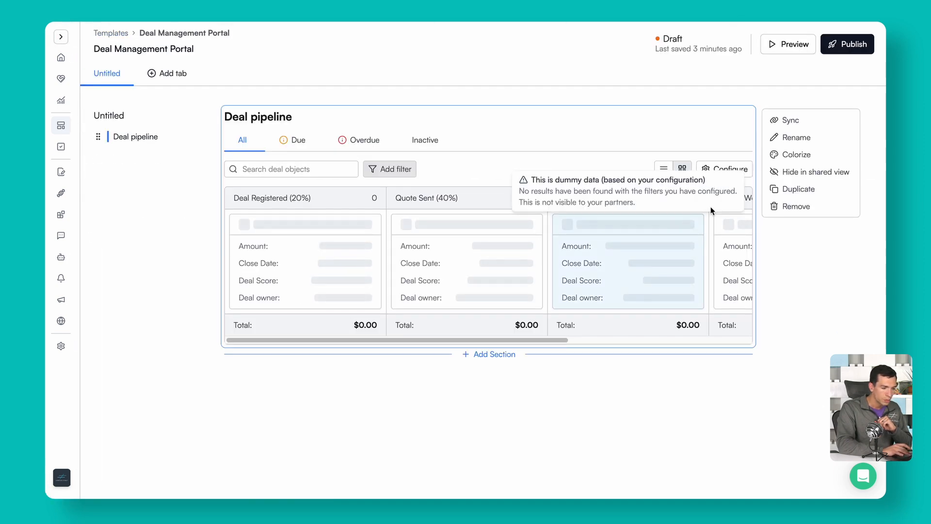
click(740, 169)
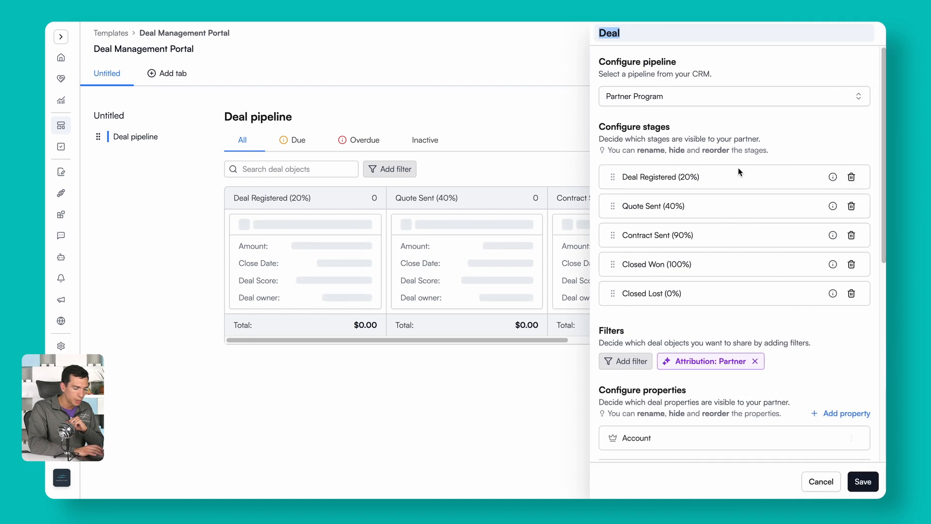
scroll(688, 319, down, 8)
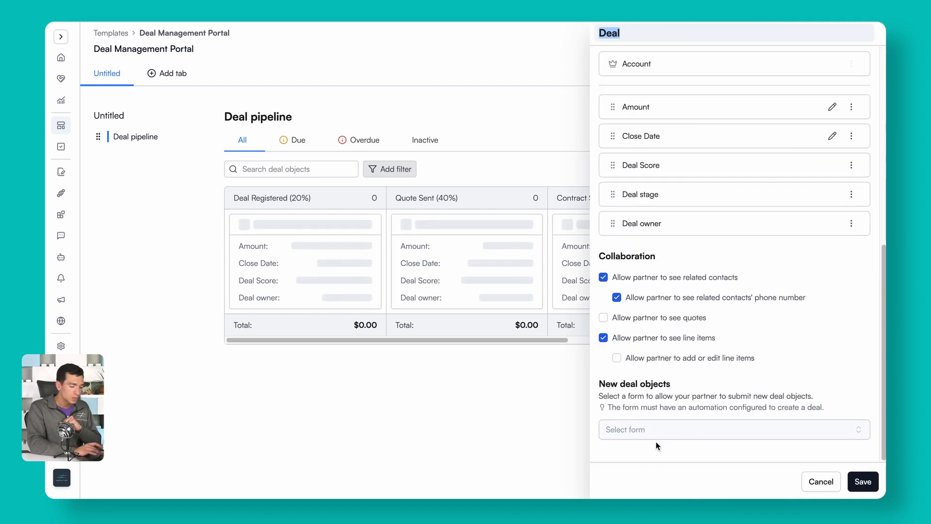
click(666, 433)
click(637, 446)
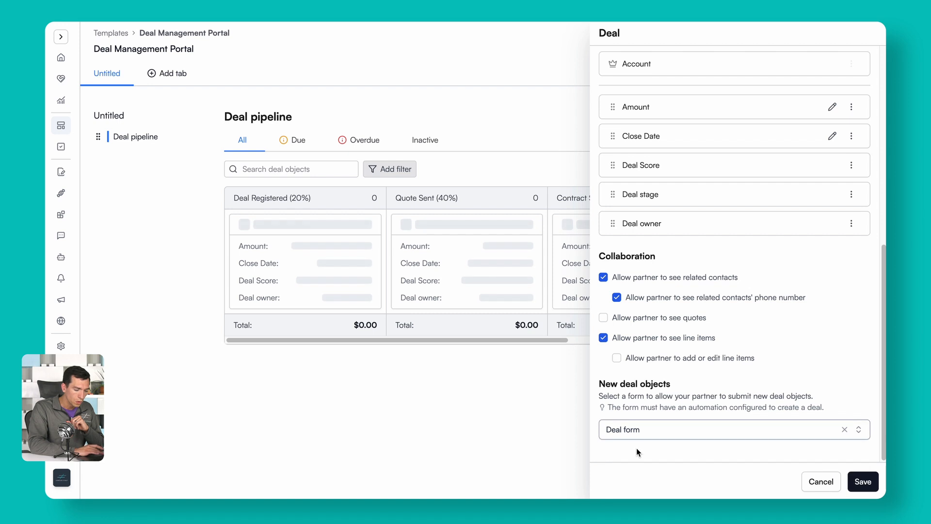
click(862, 481)
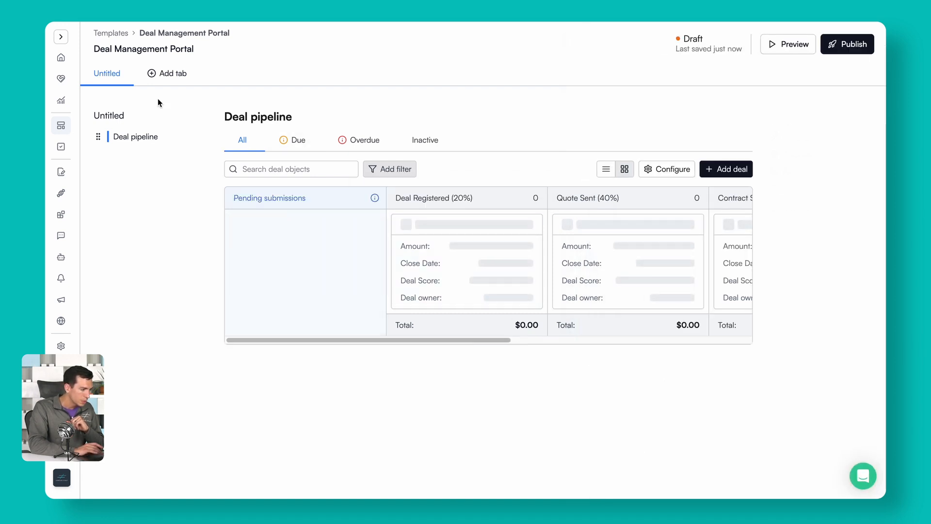
Rename the template's untitled tab as "Shared Deals"
click(141, 75)
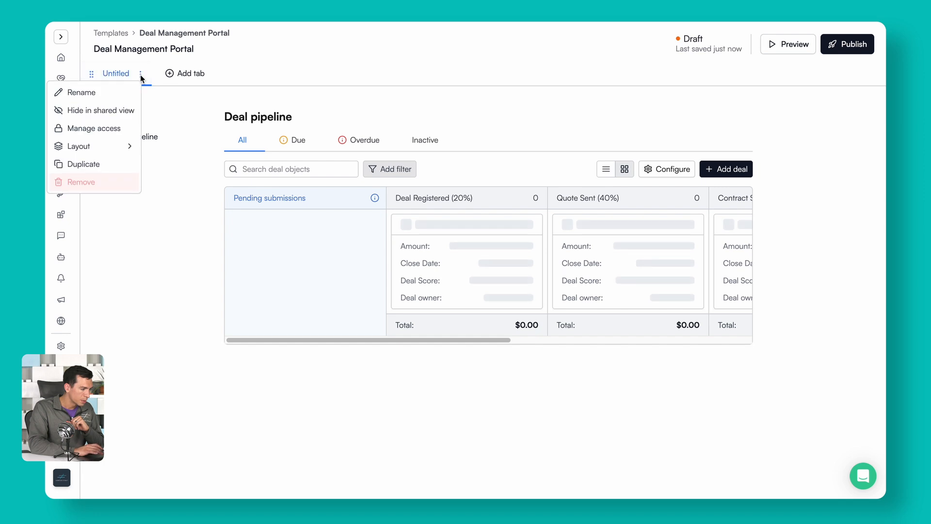
click(108, 93)
key(BackSpace)
key(BackSpace)
key(BackSpace)
key(BackSpace)
key(BackSpace)
key(BackSpace)
key(BackSpace)
key(BackSpace)
text(S)
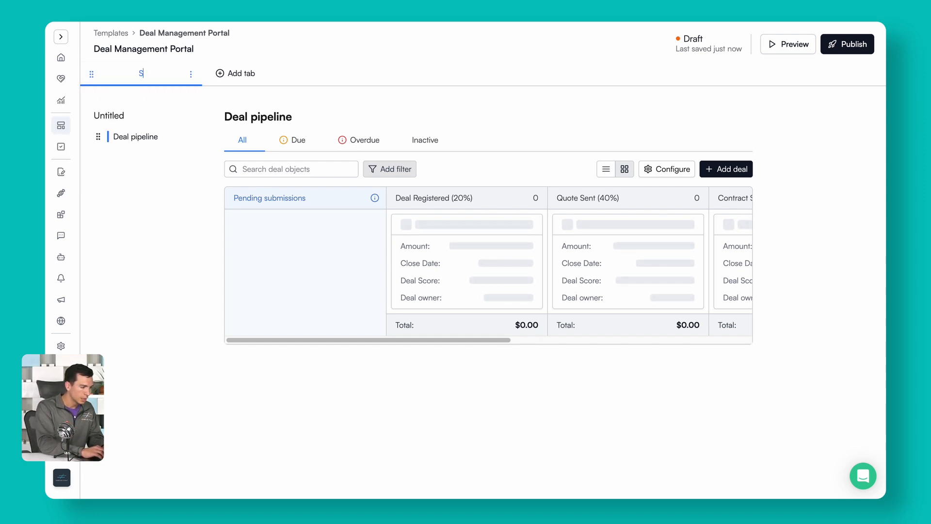
text(hared Deals)
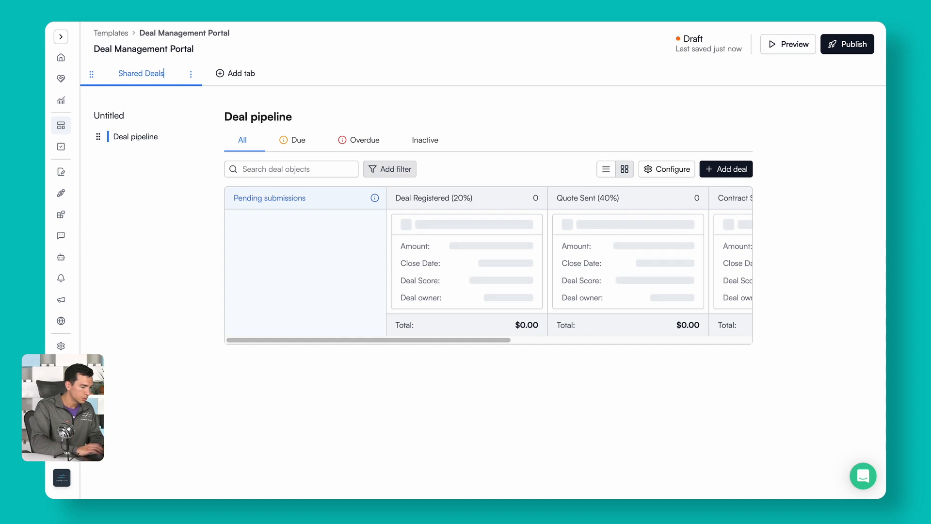
click(246, 103)
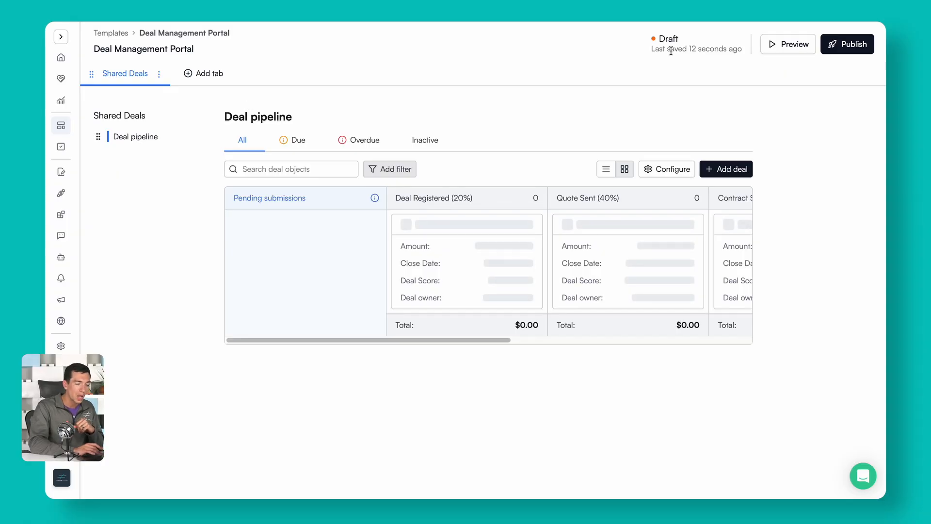
Publish the template to Test Partner without sending an email and preview that partner's room
click(847, 48)
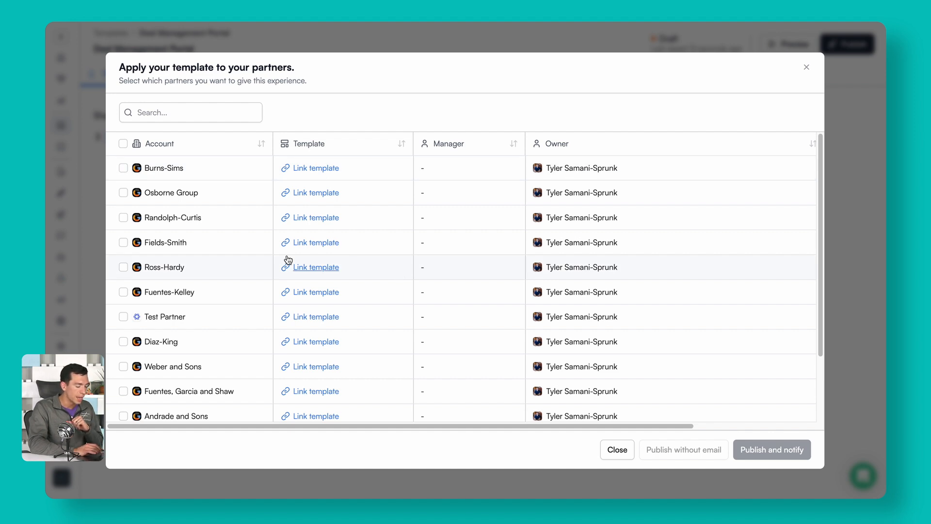
click(124, 317)
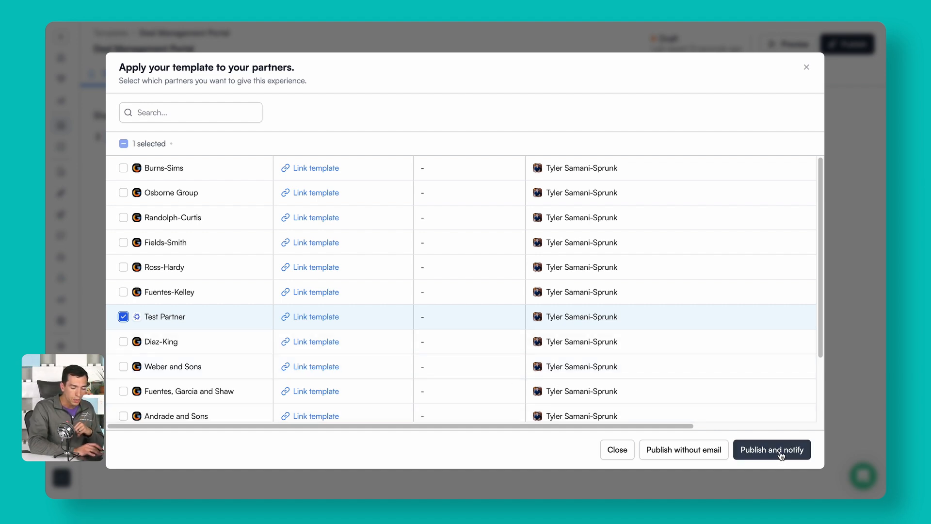
click(686, 450)
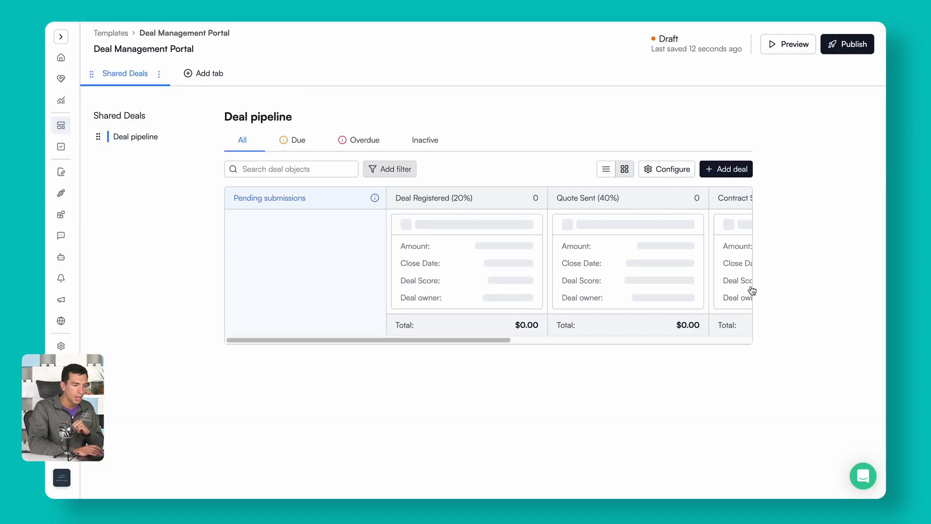
click(790, 45)
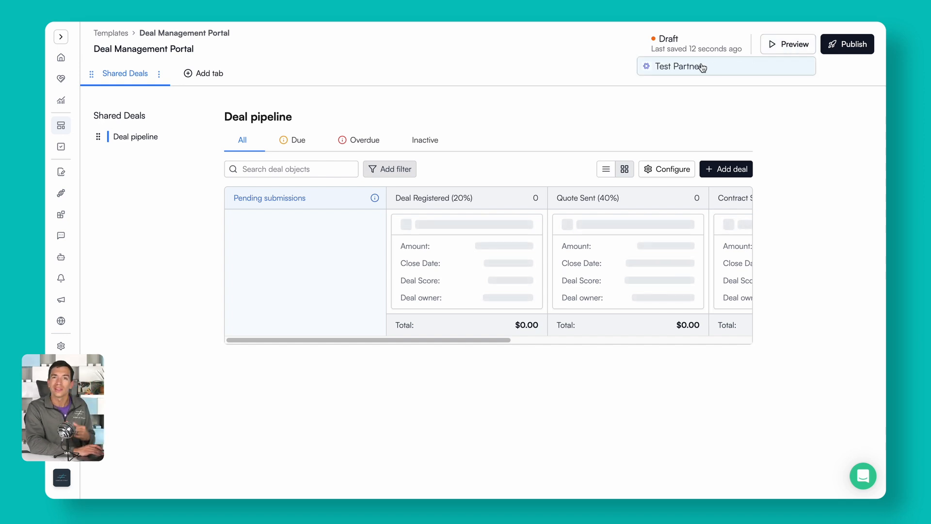
click(682, 69)
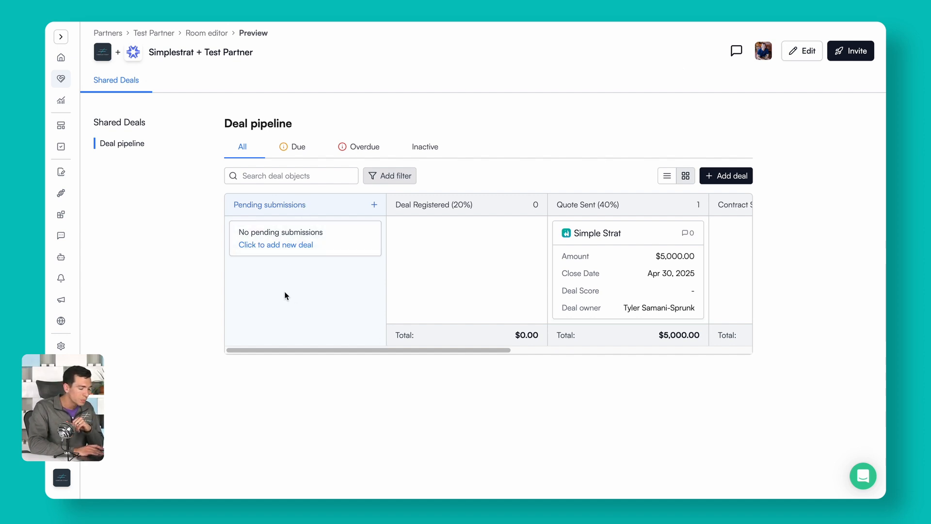
Start a new deal submission in the deal pipeline with company name "Test Partner Submission" and company domain test456.com
drag(319, 350, 422, 350)
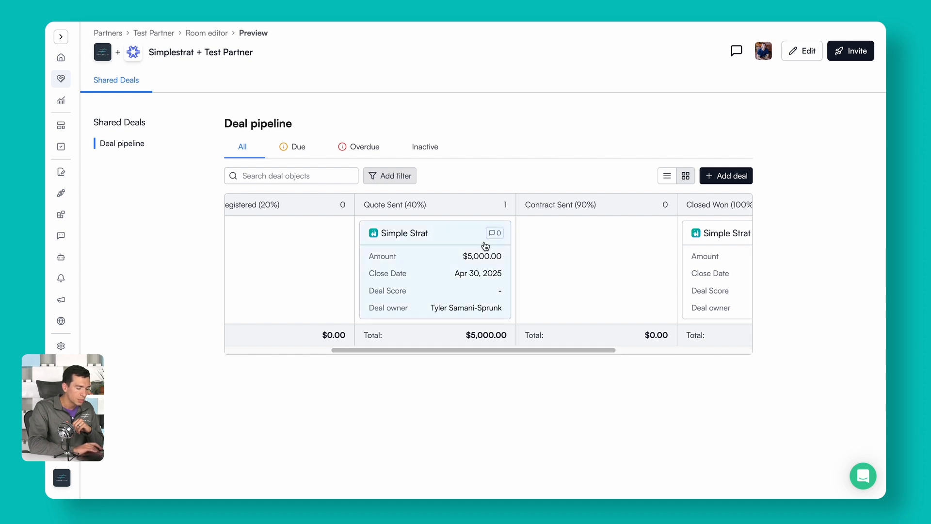
drag(483, 350, 409, 342)
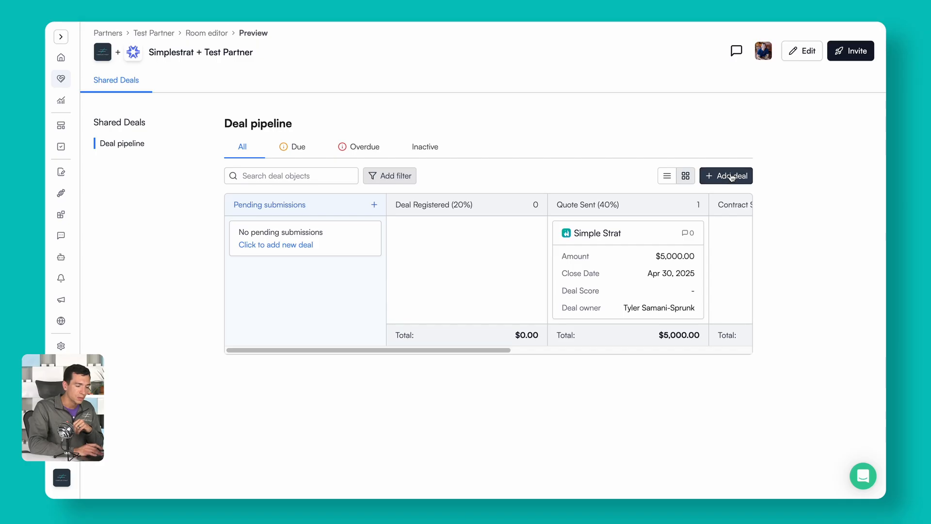
click(728, 176)
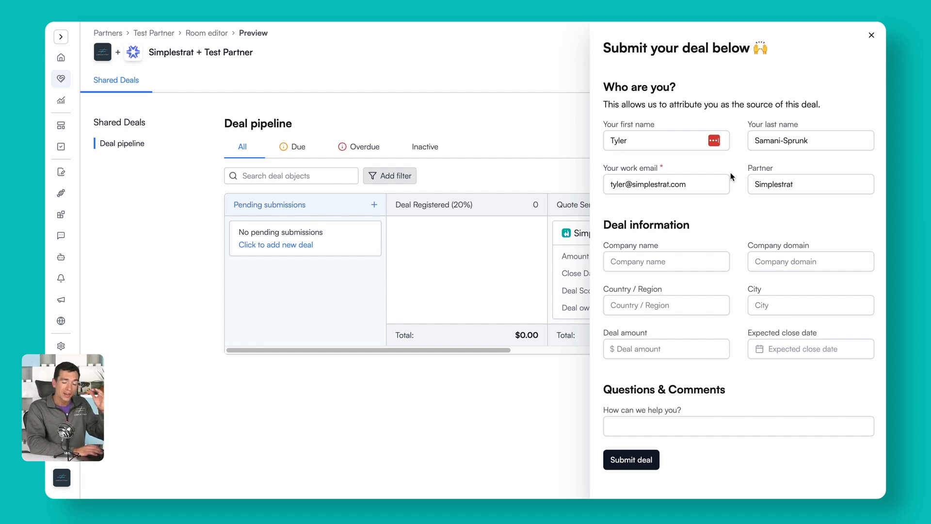
click(688, 265)
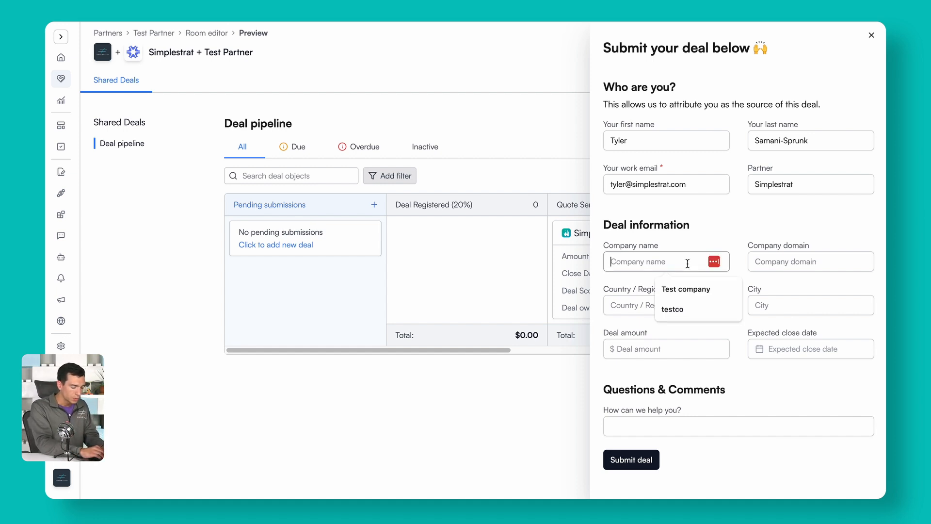
text(Test Partner Submission)
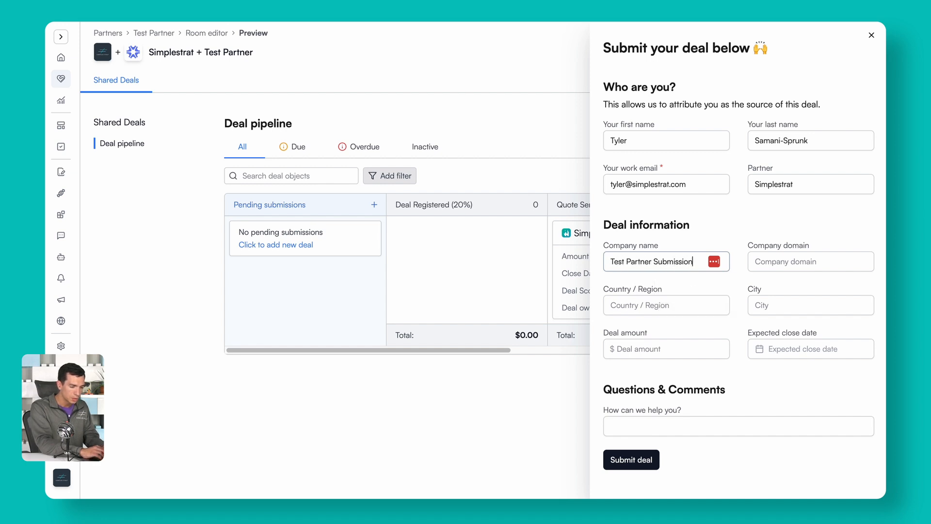
key(Tab)
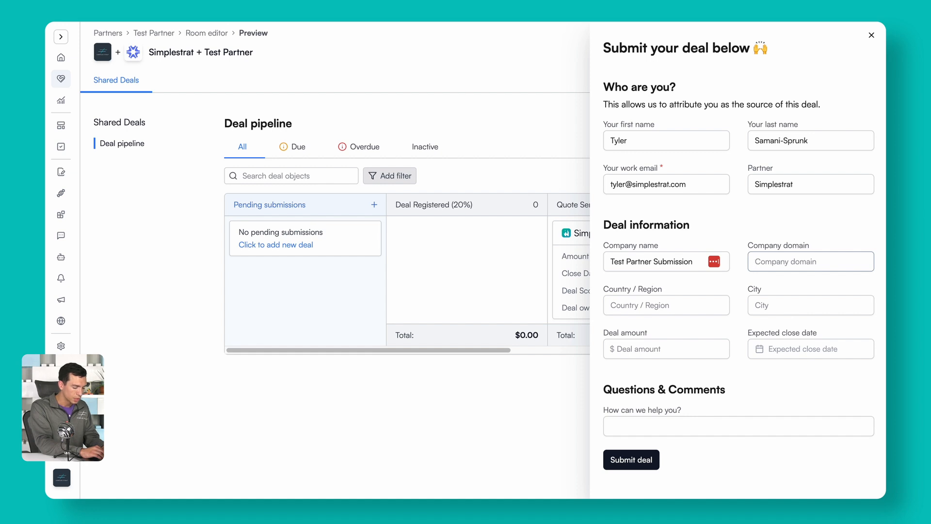
text(test456.com)
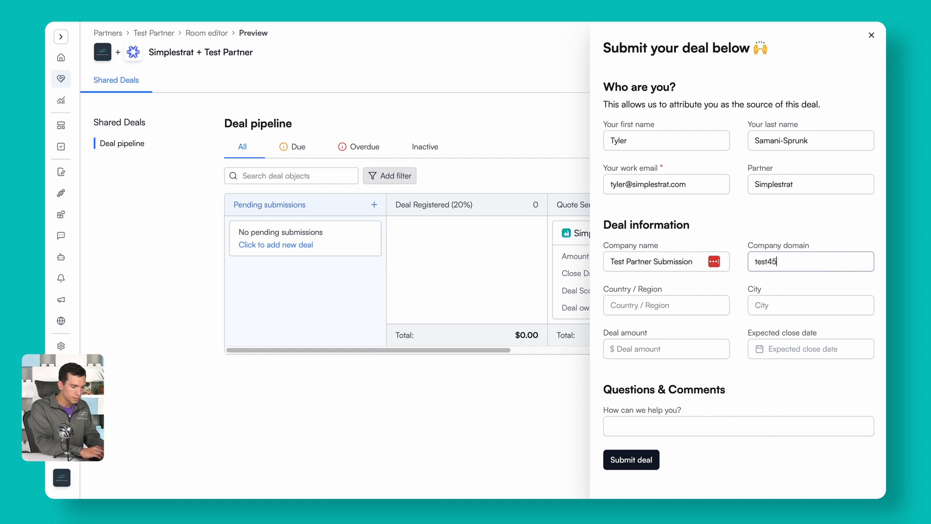
Set the new deal's country to United States and its city to Lincoln
click(646, 305)
text(United)
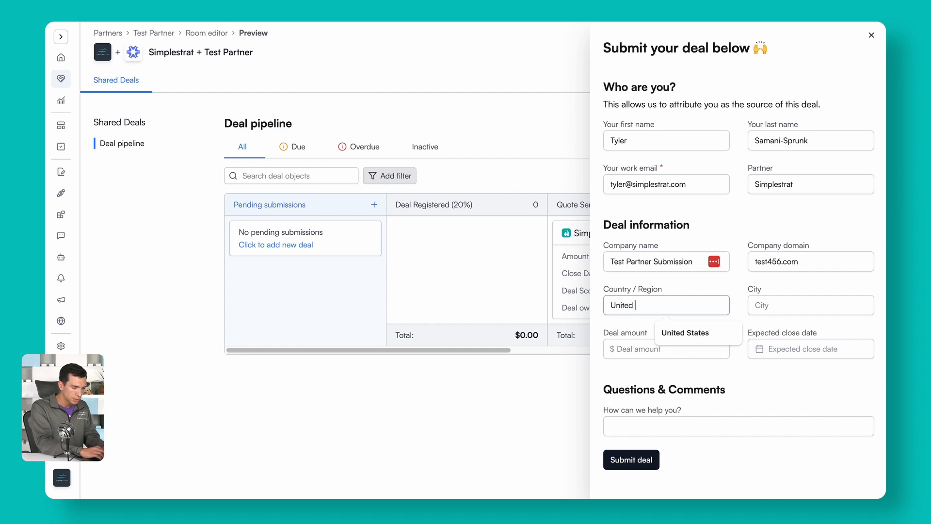
text( States)
key(Tab)
text(Lincoln)
Set the deal amount to 10000 and the expected close date to May 1, 2025, submit the deal and close the form
key(Tab)
text(1)
key(BackSpace)
text(10000)
click(784, 348)
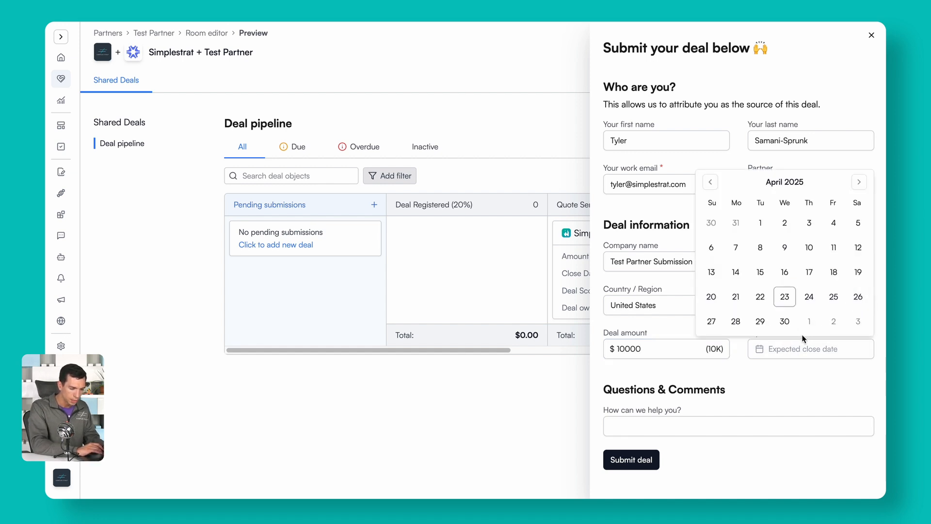
click(812, 324)
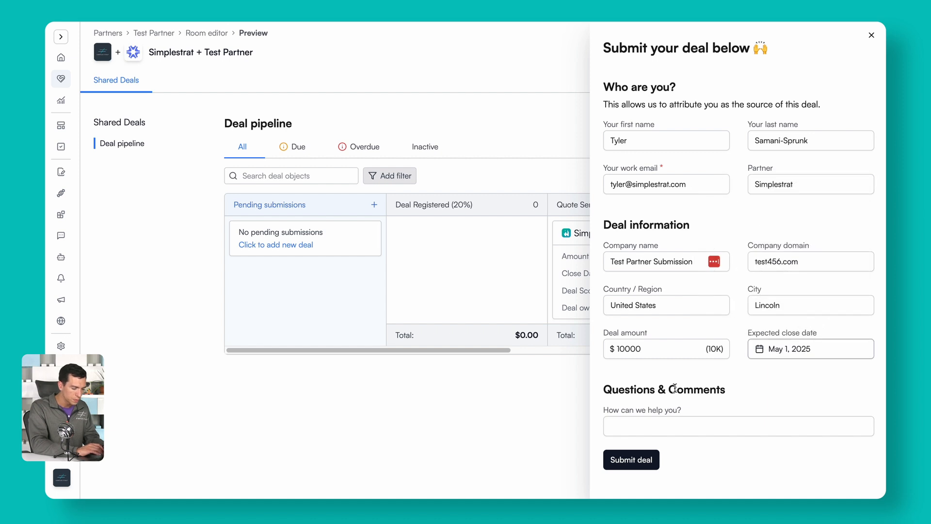
click(642, 463)
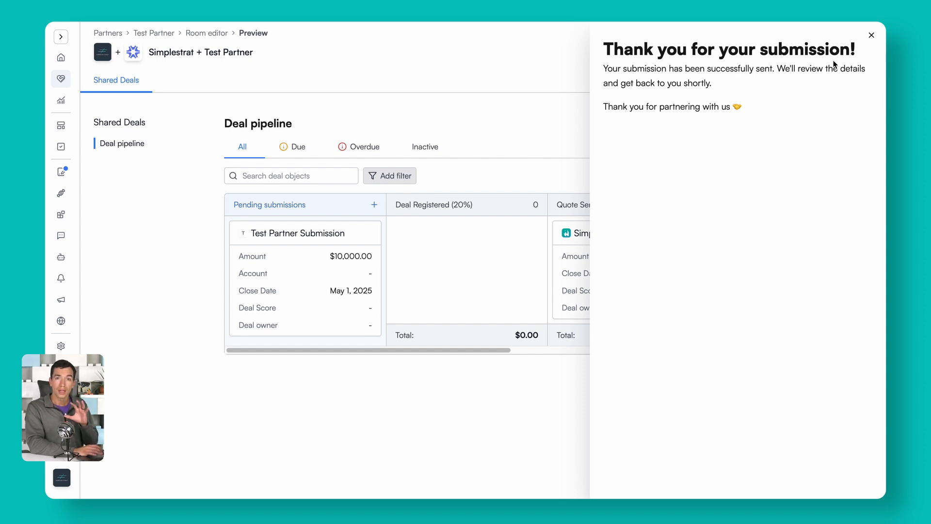
click(871, 35)
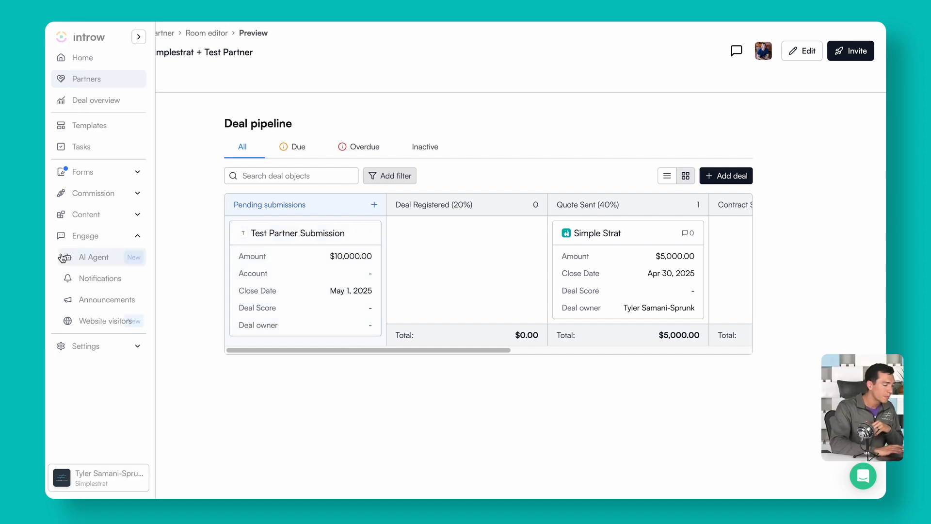
Open Test Partner's pending Deal form submission, accept it and close its details
click(86, 174)
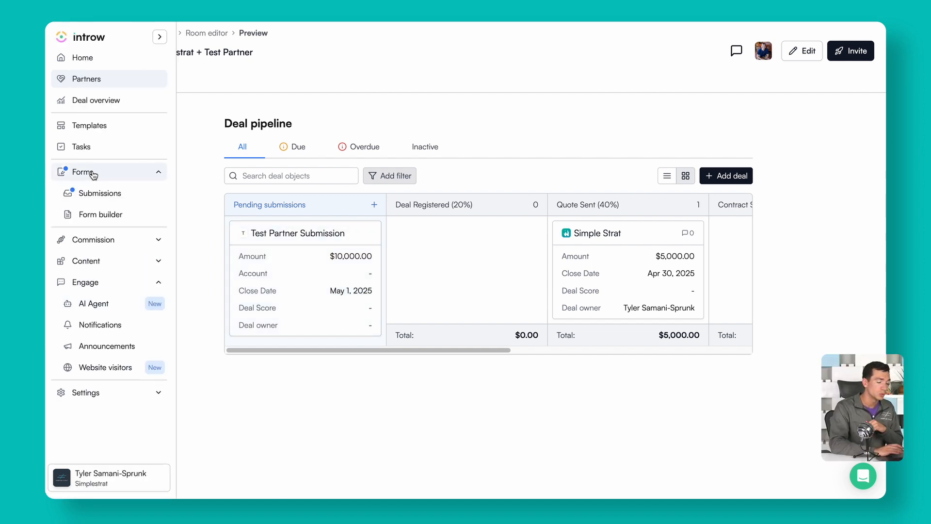
click(105, 197)
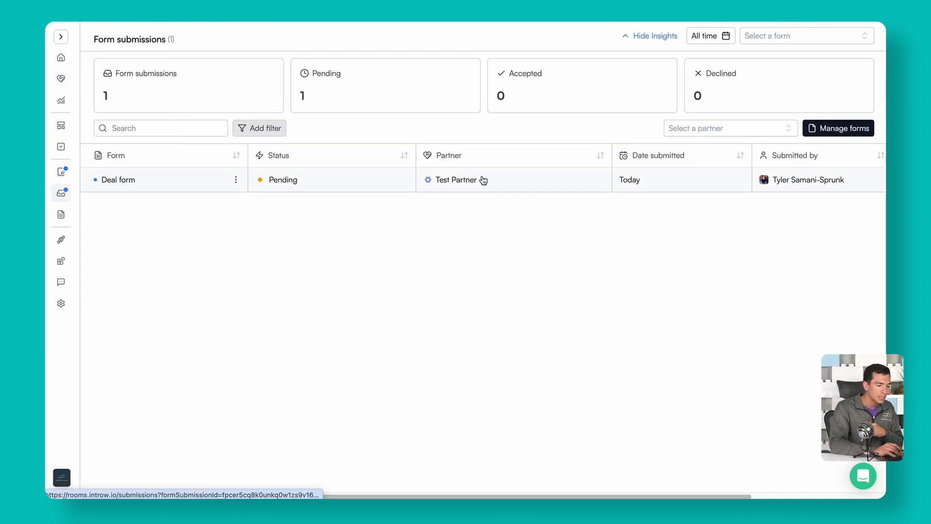
click(129, 186)
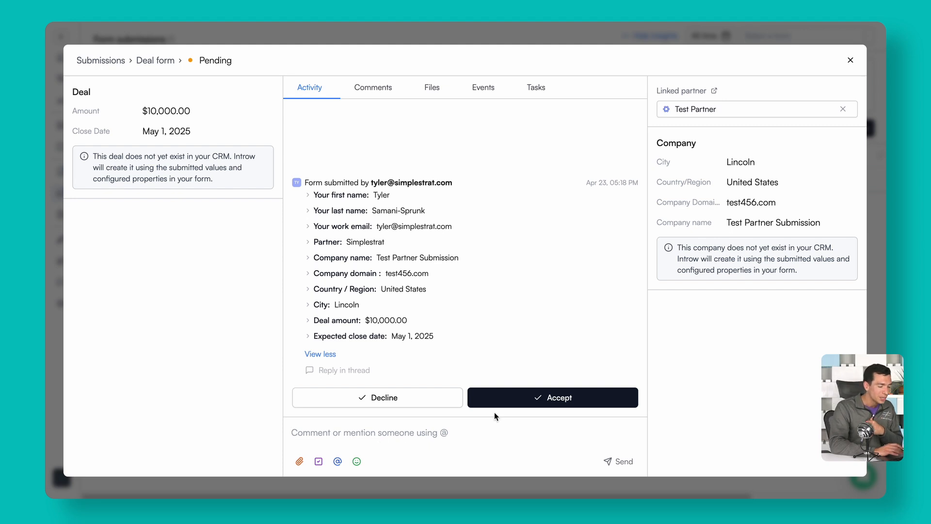
click(542, 401)
click(586, 303)
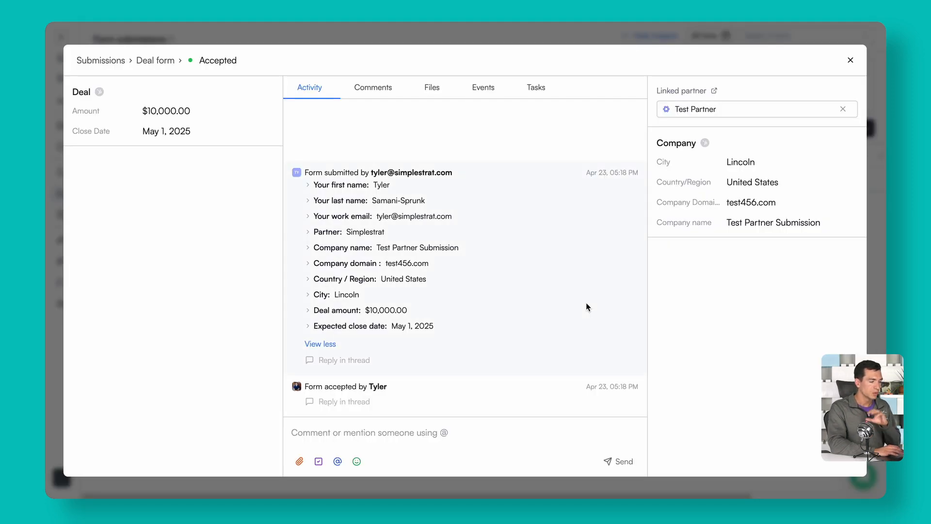
click(850, 60)
Return to the partners list and open Test Partner's room preview to view the deal pipeline
mouse_move(58, 131)
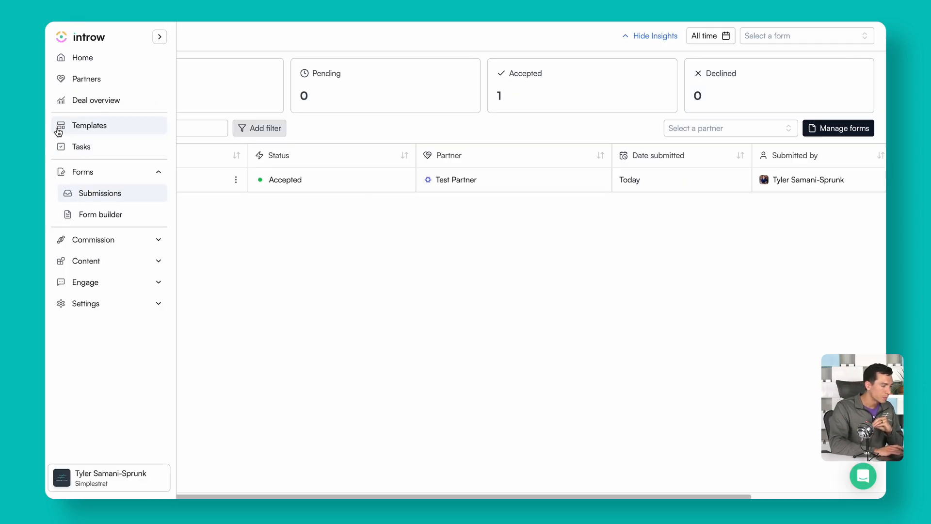
click(83, 79)
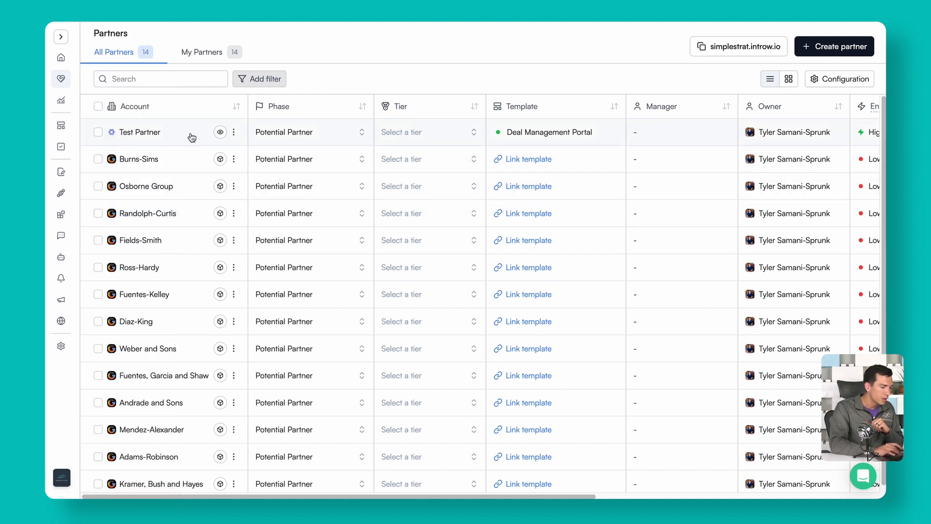
click(221, 132)
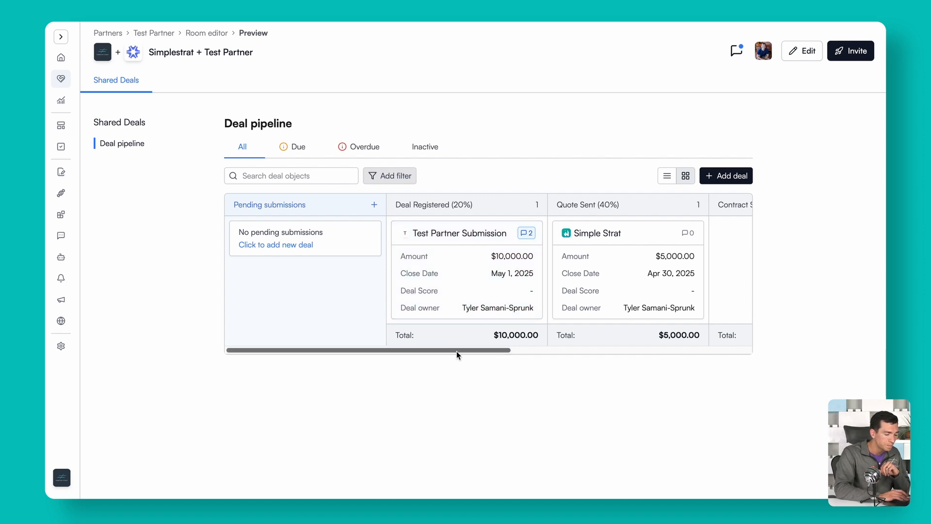
mouse_move(453, 350)
mouse_down()
mouse_move(467, 353)
mouse_move(443, 350)
mouse_up()
Open the Test Partner Submission deal and send the comment "add a comment" on its activity feed
click(466, 269)
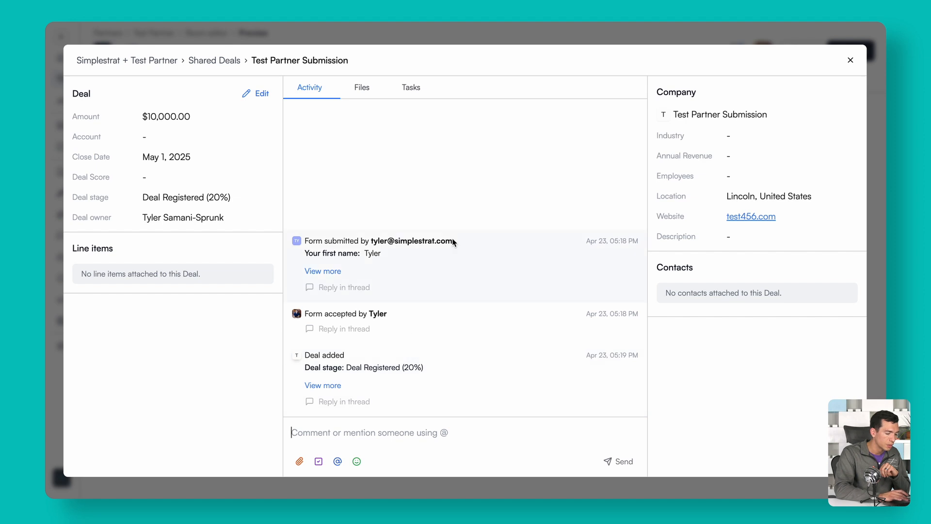
click(383, 443)
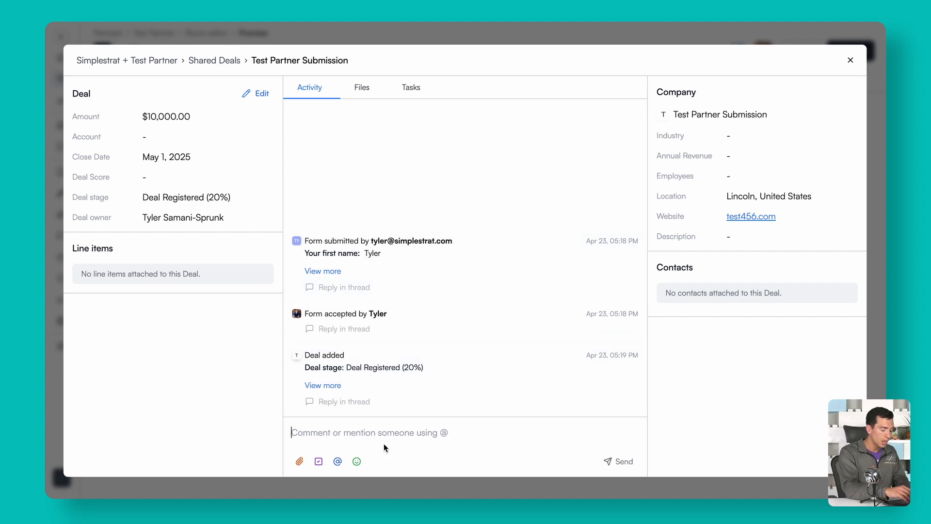
text(ad)
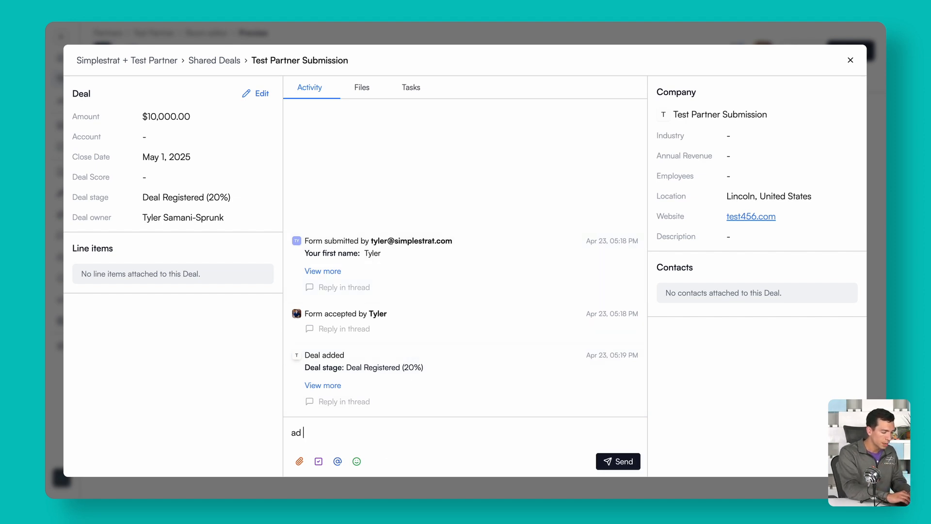
text(d a comment @)
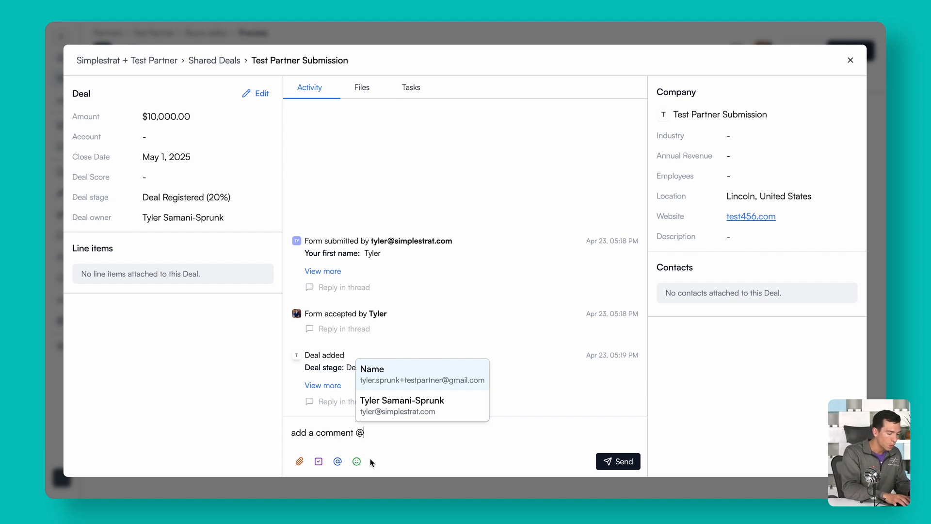
key(BackSpace)
click(610, 465)
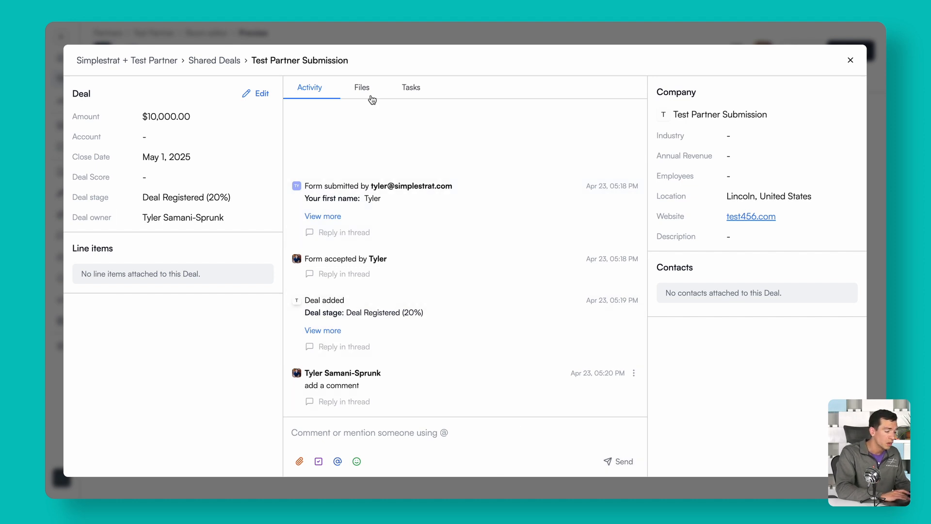
Look through the deal's files, tasks and editable fields, and close the edit form without submitting it
click(364, 88)
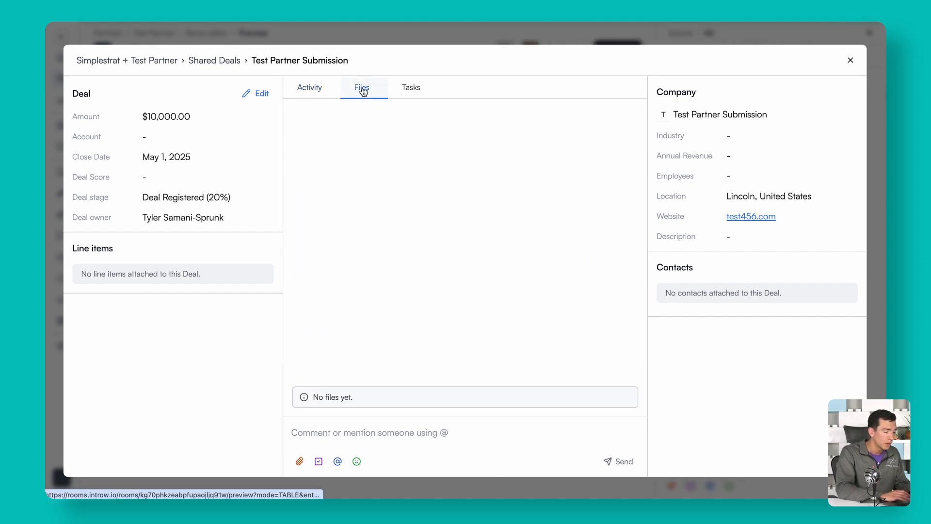
click(417, 94)
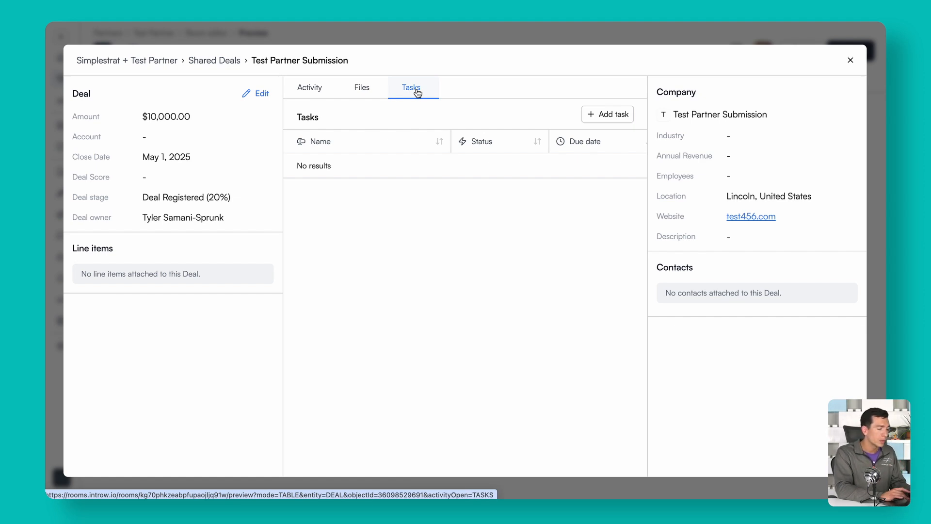
click(261, 94)
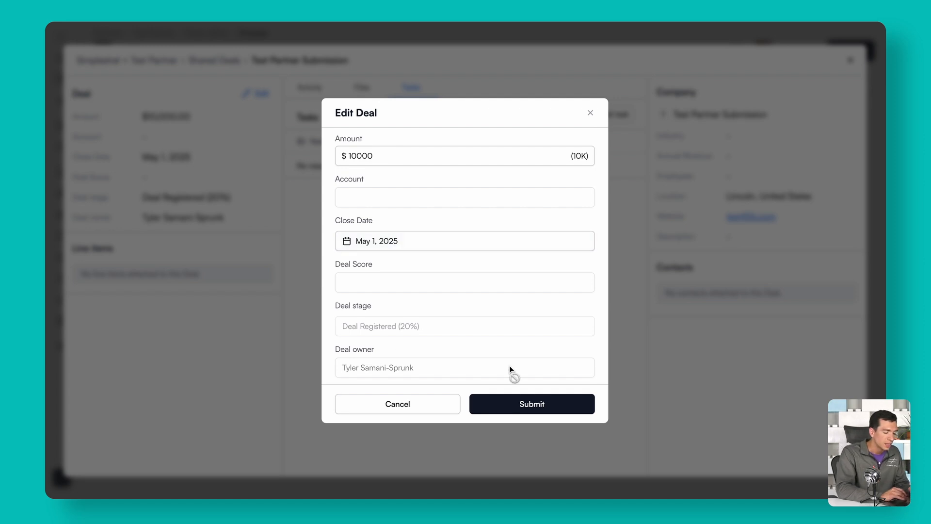
click(591, 113)
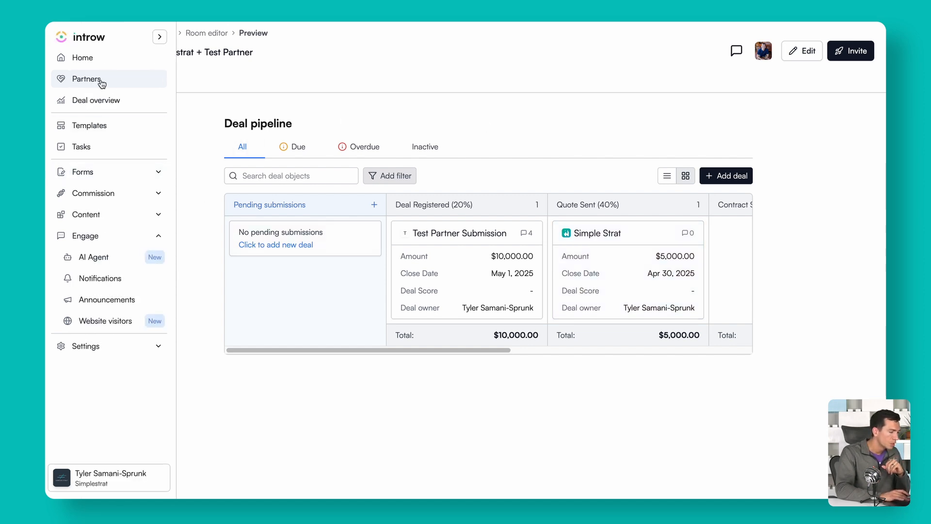
Start a portal invitation for Test Partner with email access and select its listed contact as the person to invite
click(78, 80)
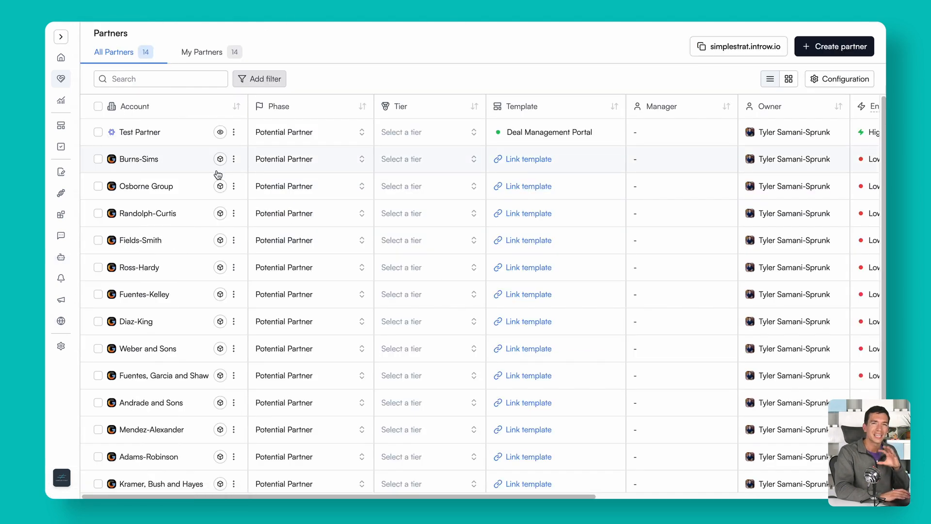
click(145, 132)
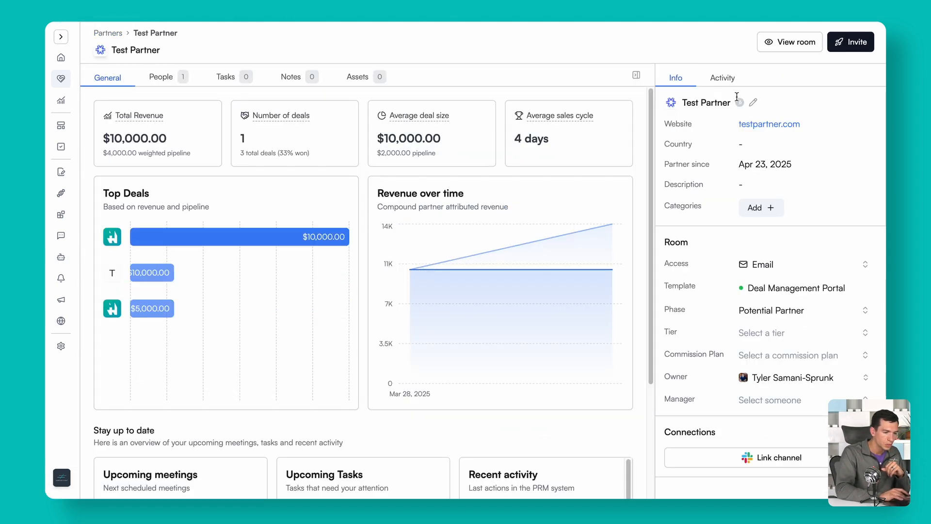
click(852, 43)
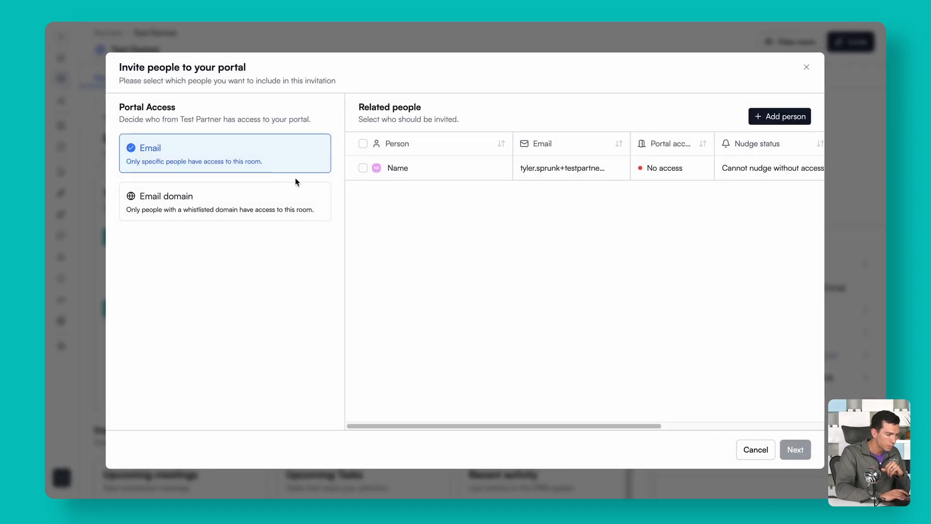
click(363, 168)
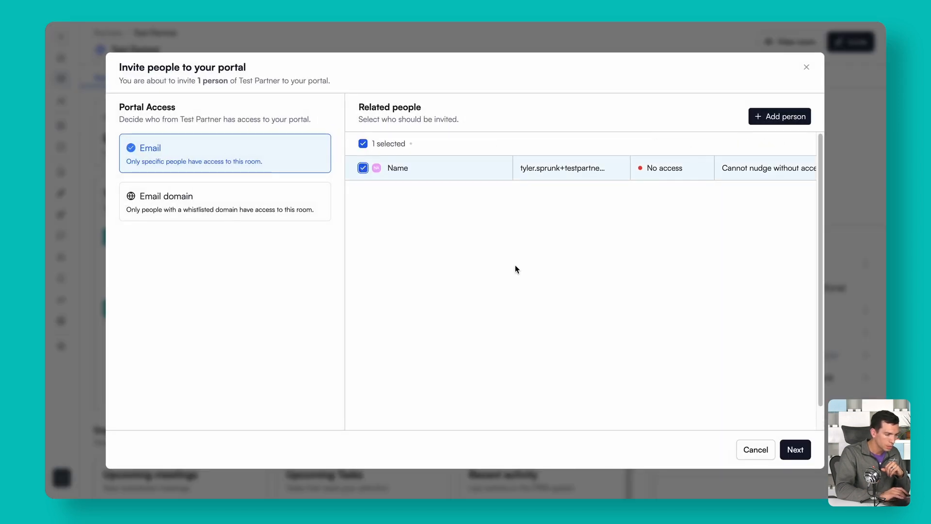
click(795, 449)
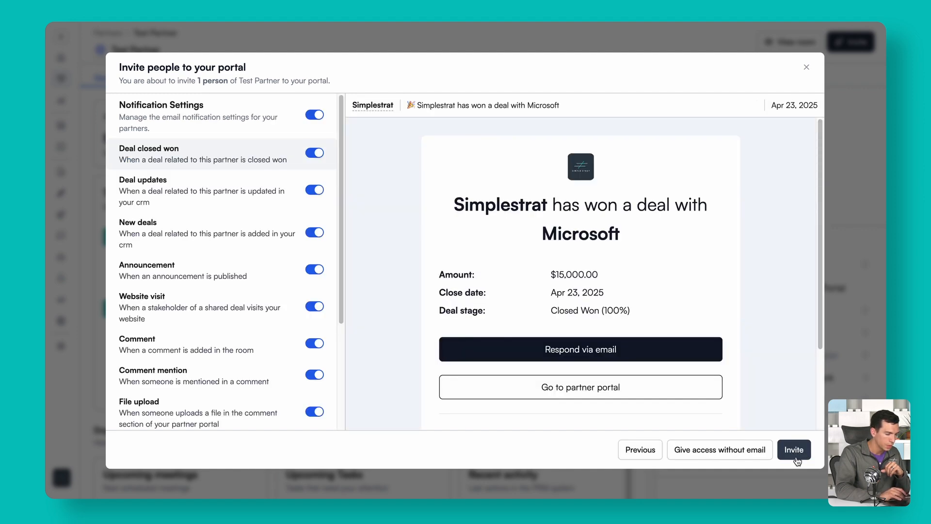
Review the partner's email notification settings, leave them all enabled, and send the portal invitation with the default message
scroll(266, 295, down, 3)
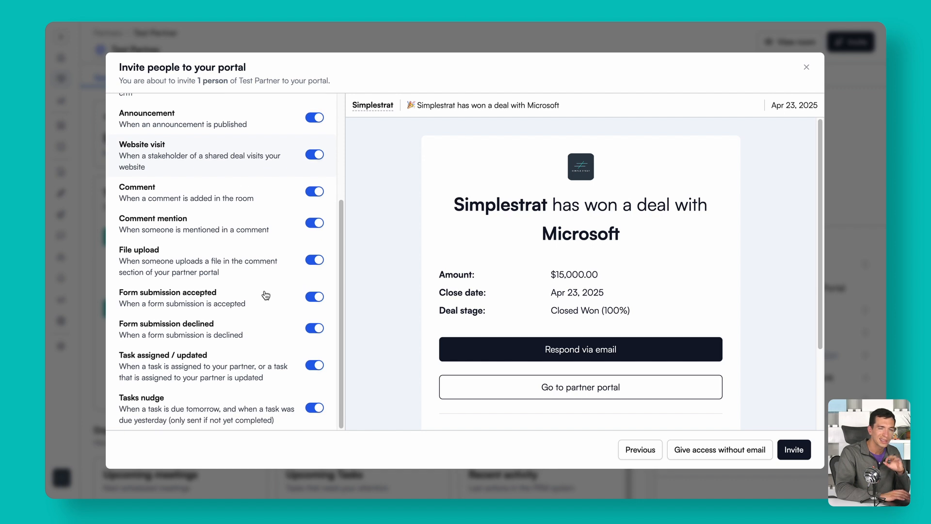
scroll(266, 295, up, 3)
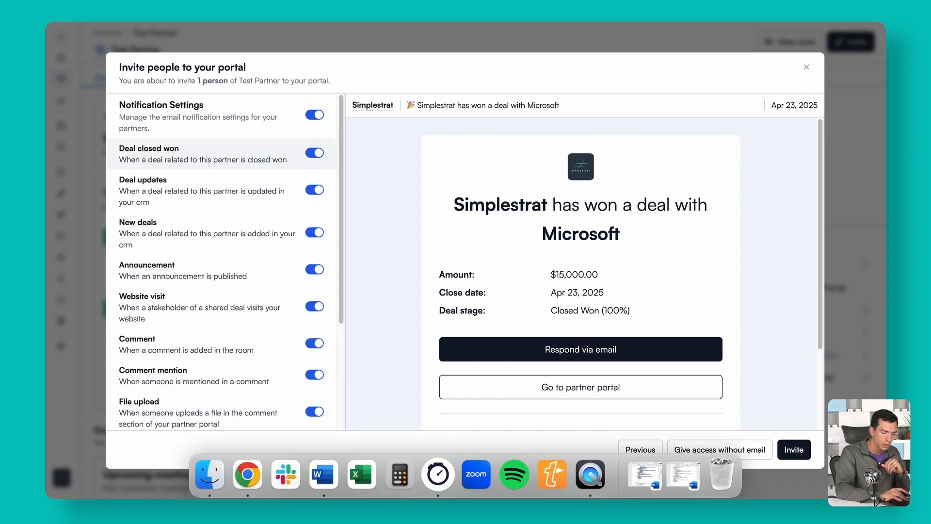
click(780, 458)
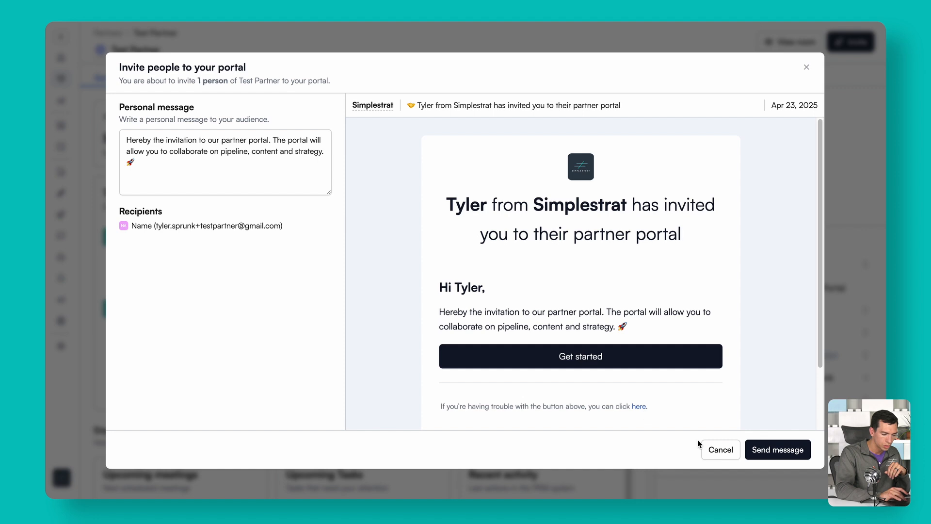
click(771, 449)
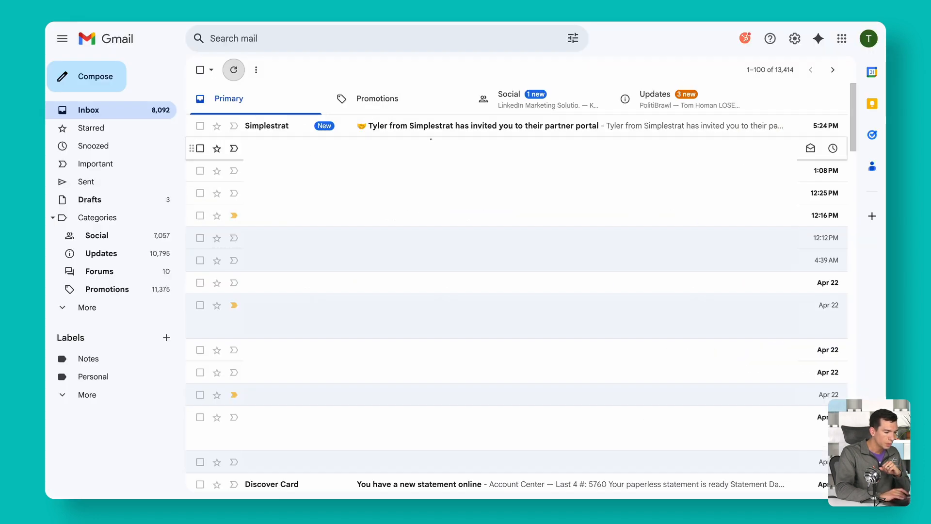
In Gmail, open the partner portal invitation email and open its Get started link in an incognito window
click(442, 128)
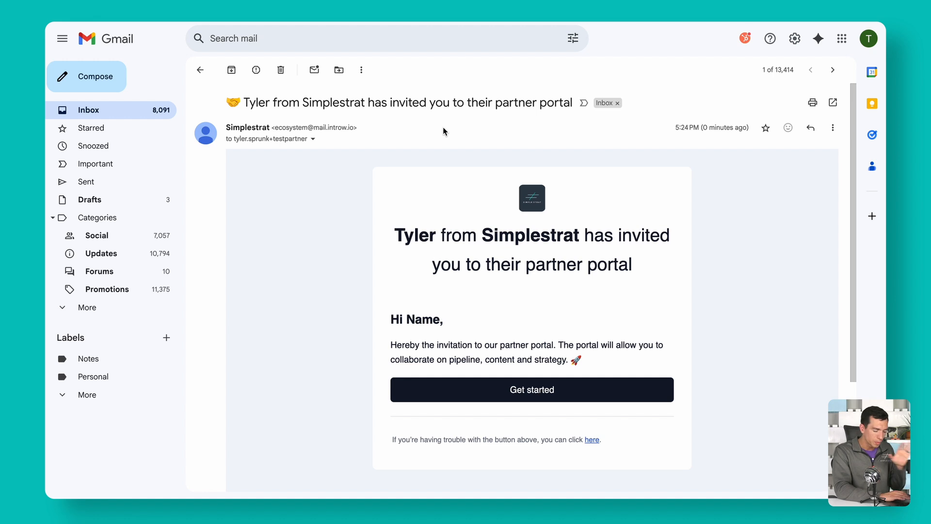
right_click(524, 394)
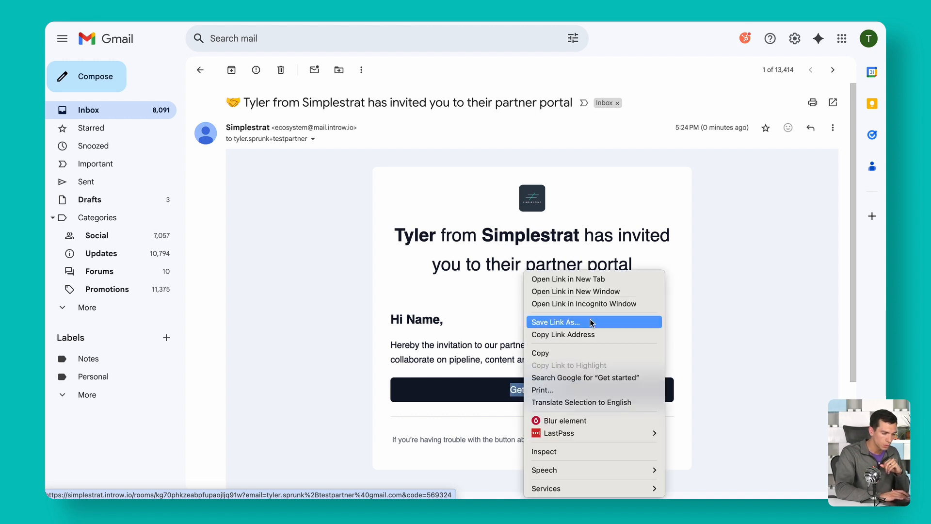
click(580, 305)
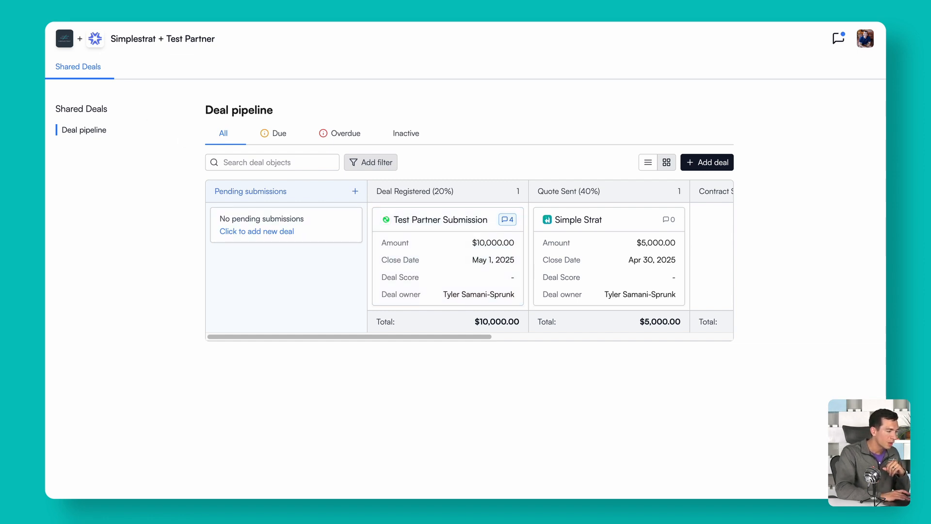
Return to Test Partner in Introw, open the Simple Strat deal from Top Deals and send the comment "leave a comment, please reply"
key(ctrl+shift+Tab)
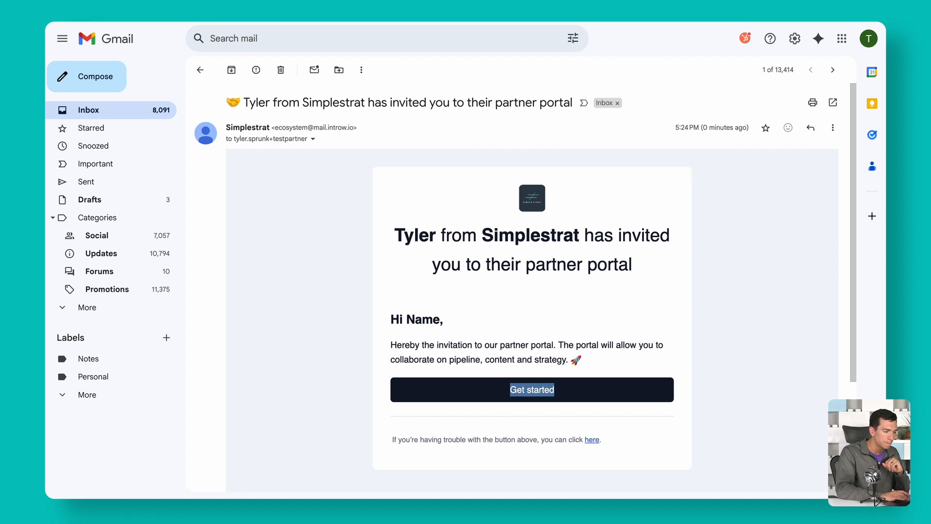
key(ctrl+Tab)
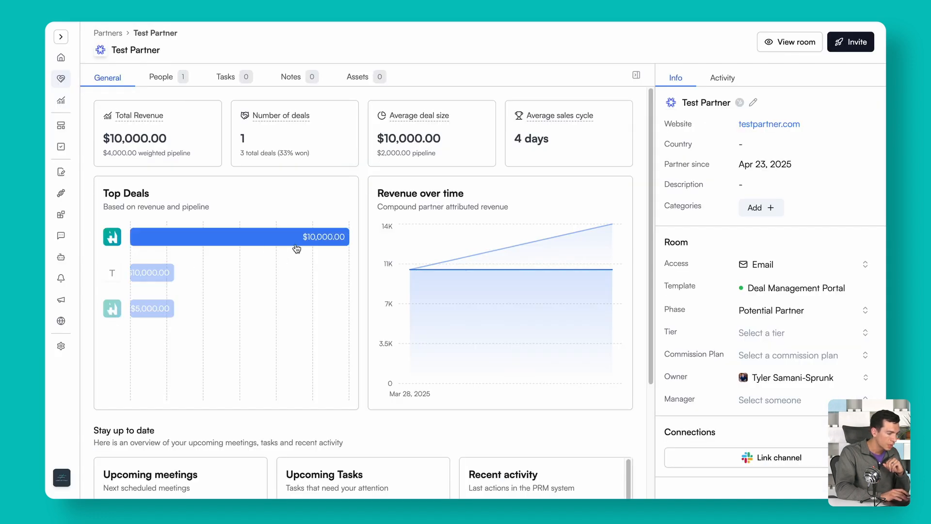
mouse_move(168, 306)
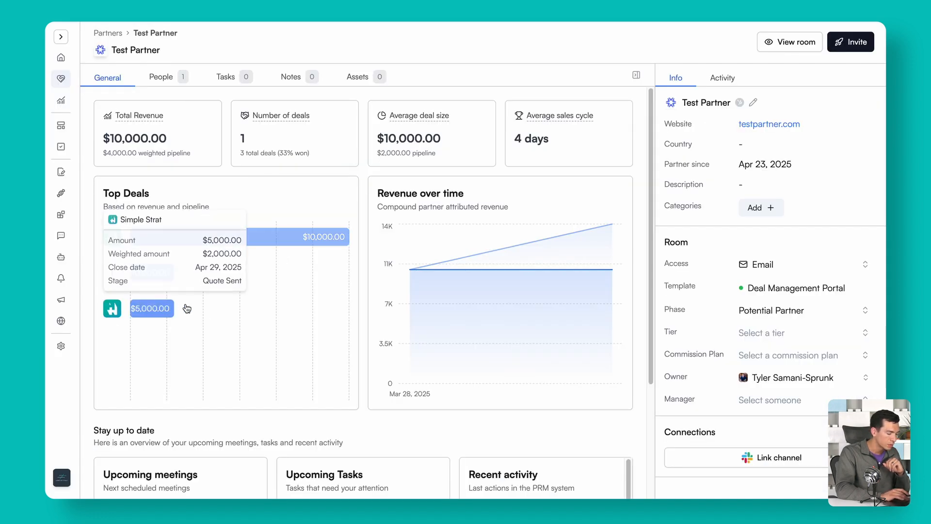
mouse_move(156, 272)
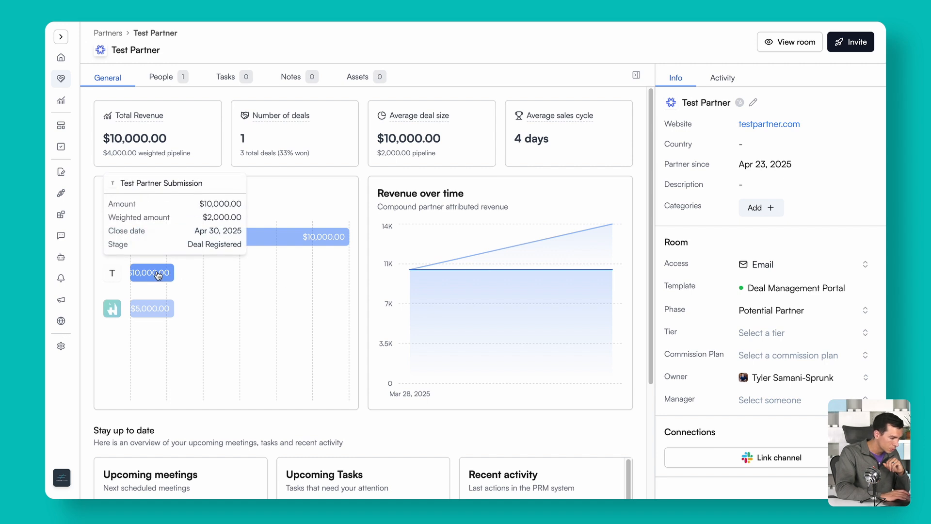
click(153, 310)
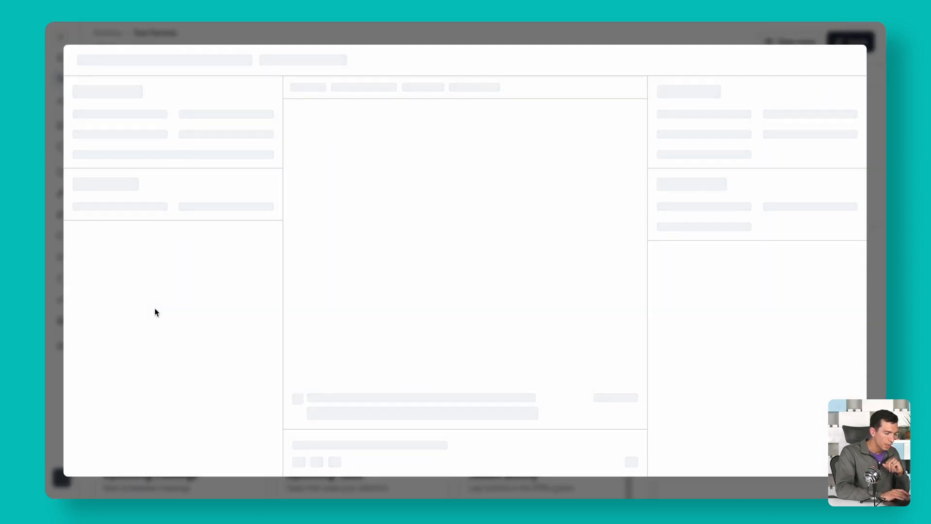
text(leave a comment, p)
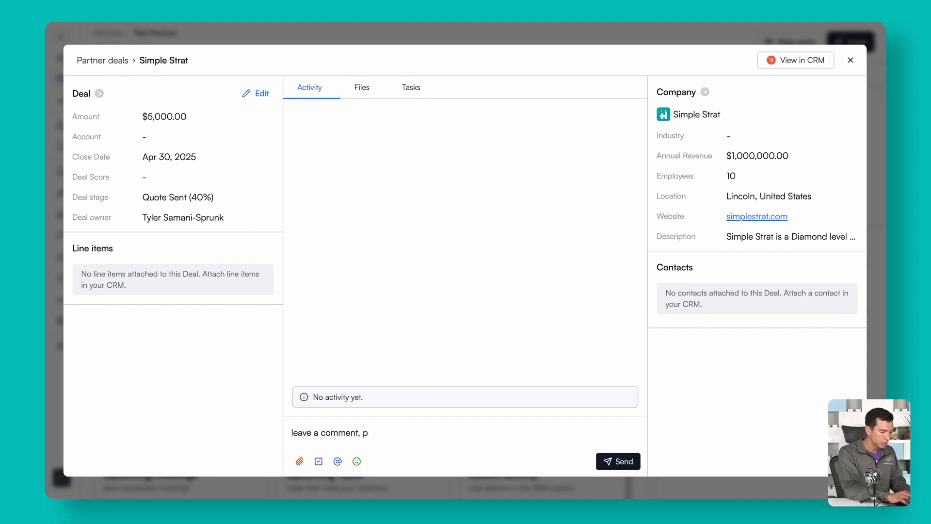
text(y)
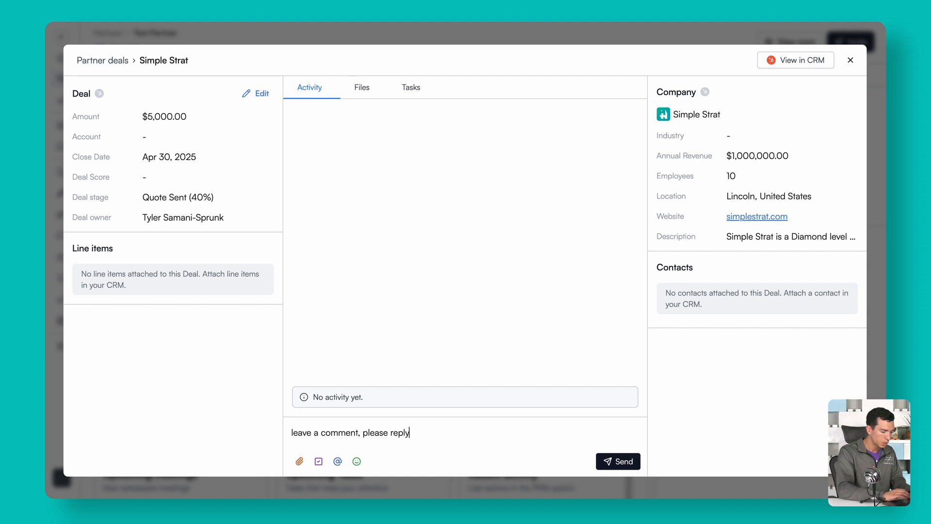
click(612, 459)
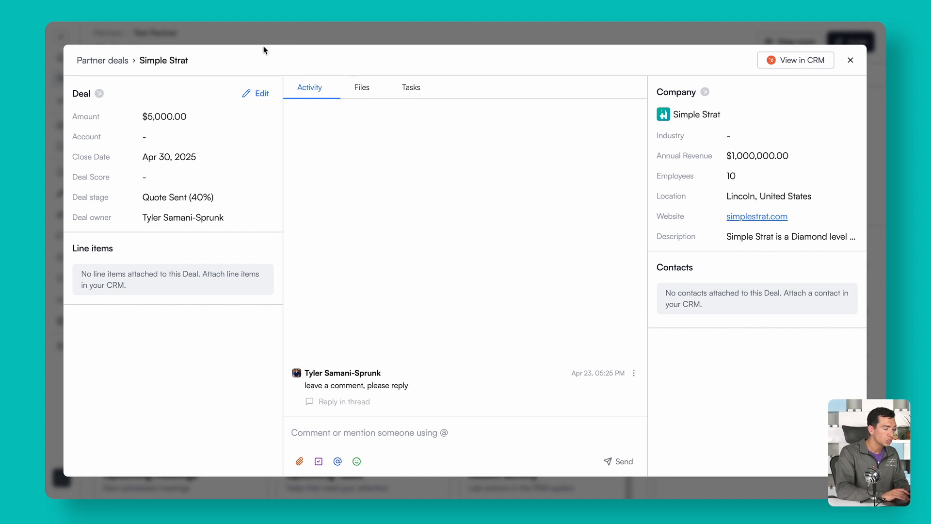
In Gmail, open the new comment notification and respond via email with "thanks for commenting, here's my reply"
click(252, 5)
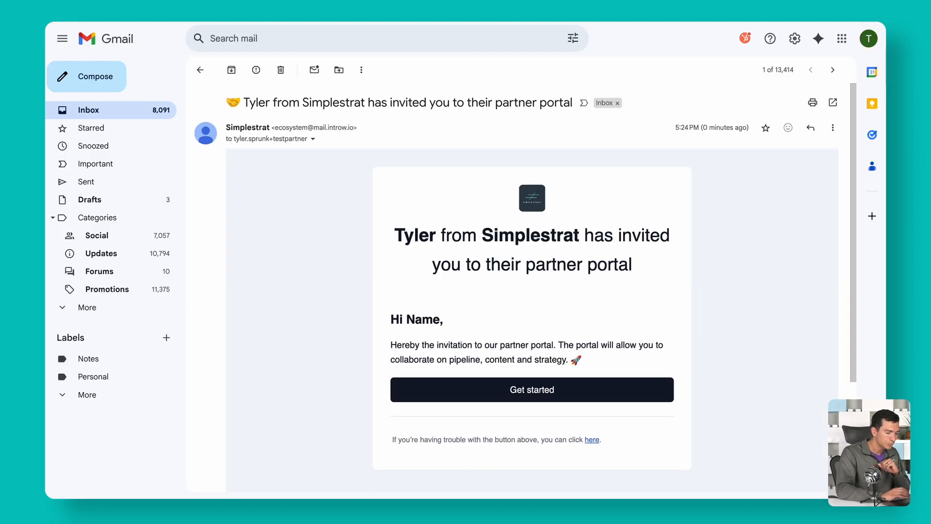
click(130, 112)
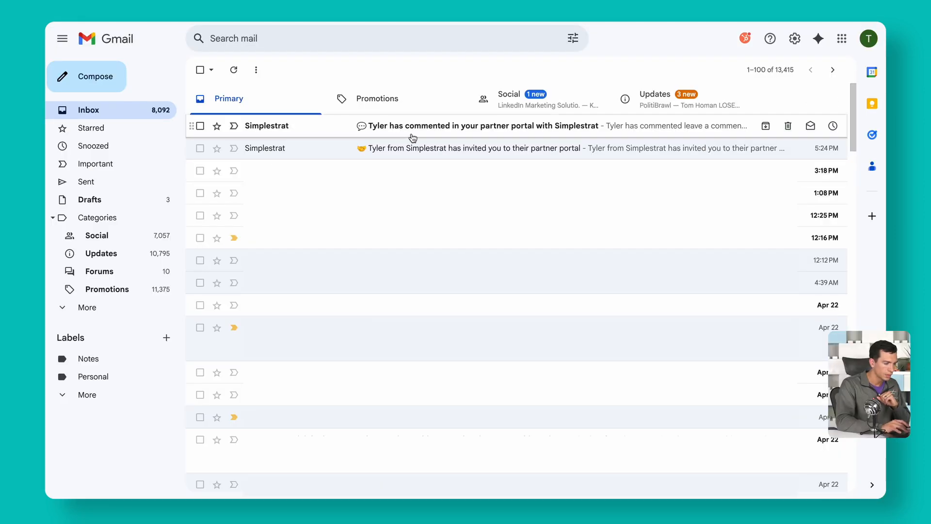
click(393, 128)
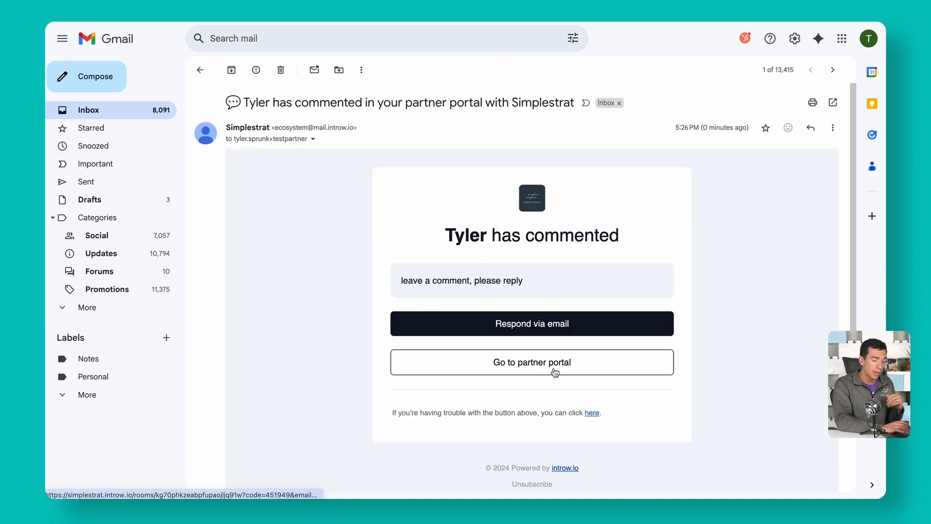
click(540, 329)
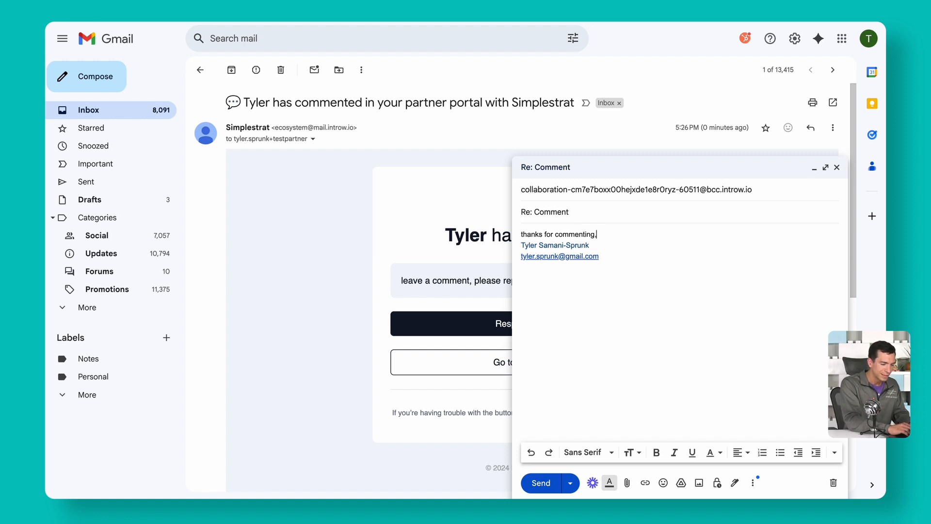
text(y reply)
click(545, 480)
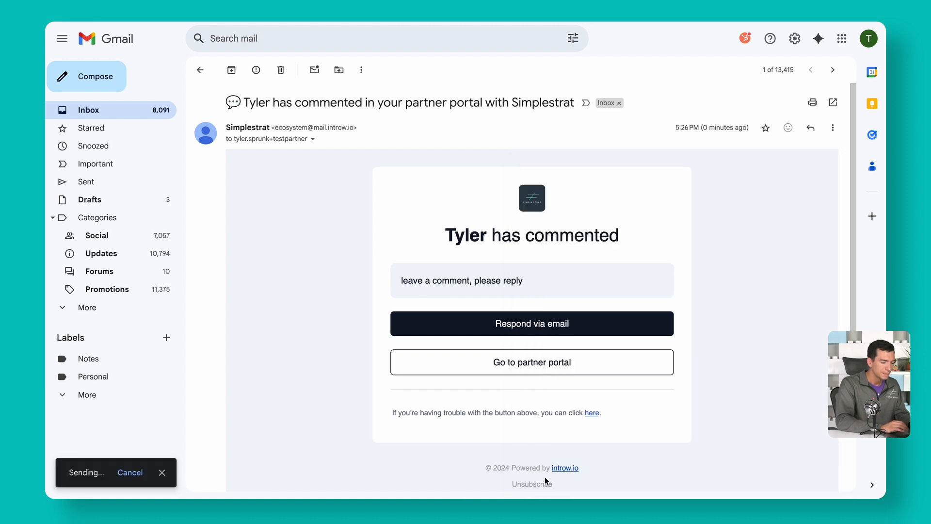
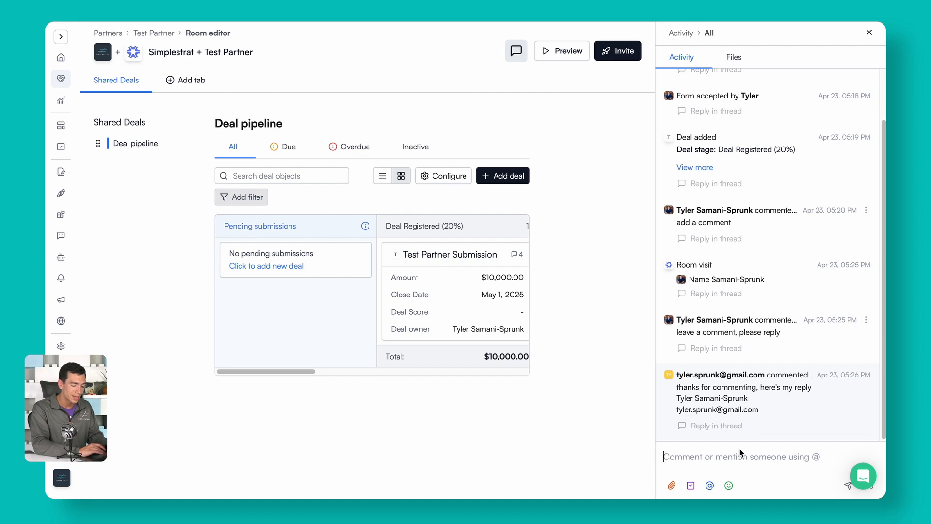
Post the comment "slack test" in the activity feed of Test Partner's room in Introw
text(sla)
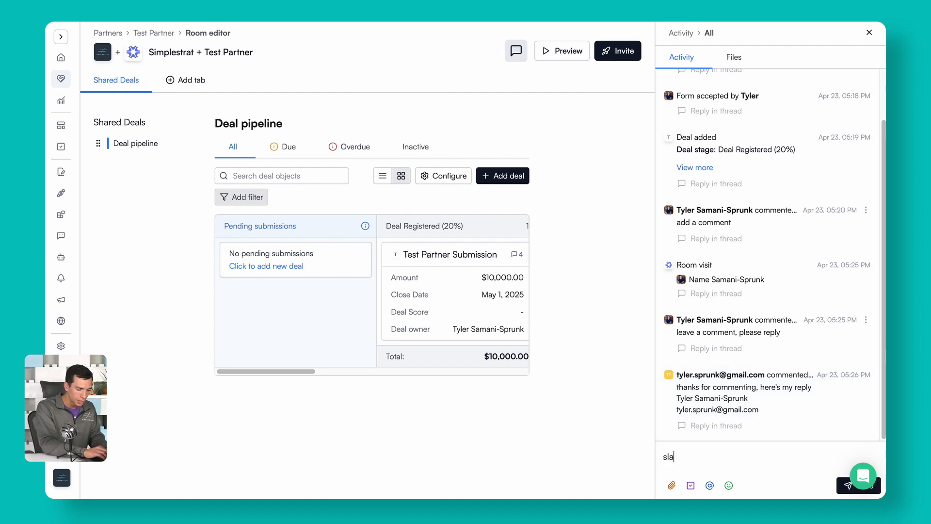
text(ck test)
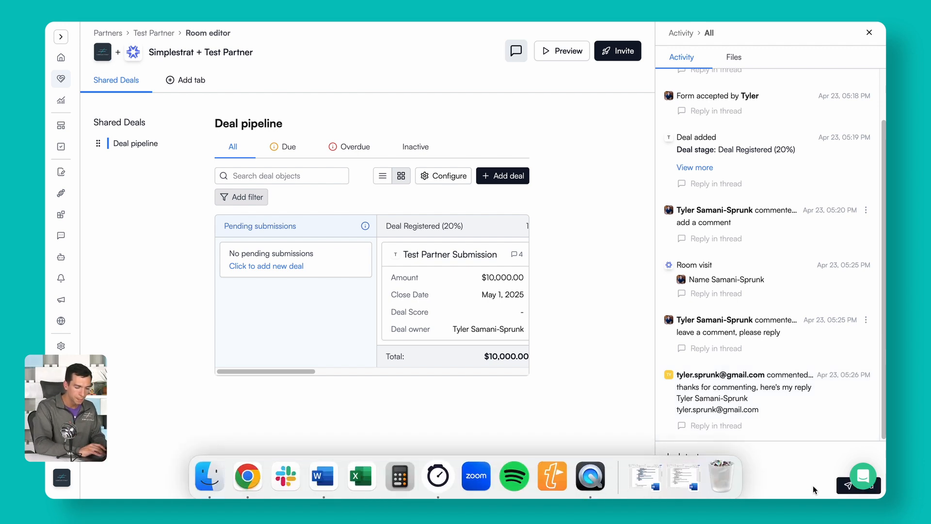
click(847, 487)
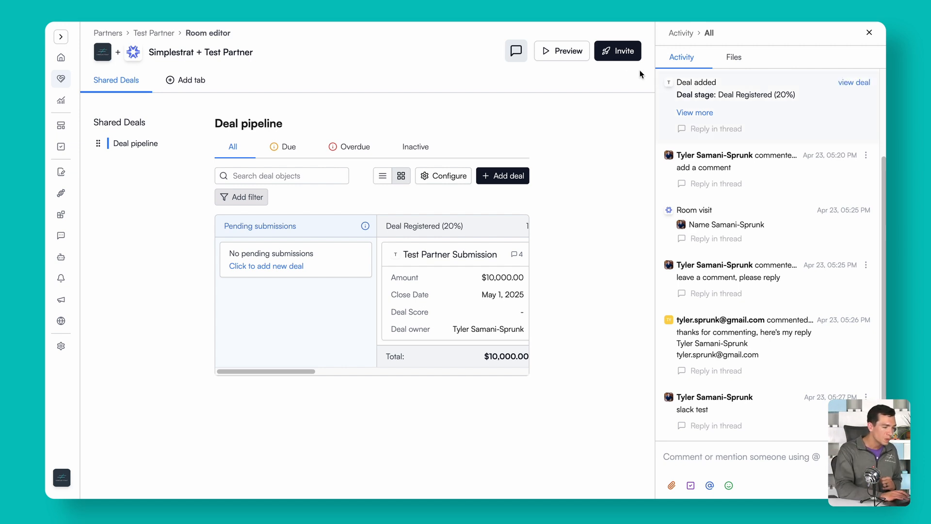
Open Test Partner's Simple Strat deal from Top Deals and view its HubSpot record, examining the synced comments and Introw Copilot card
mouse_move(90, 81)
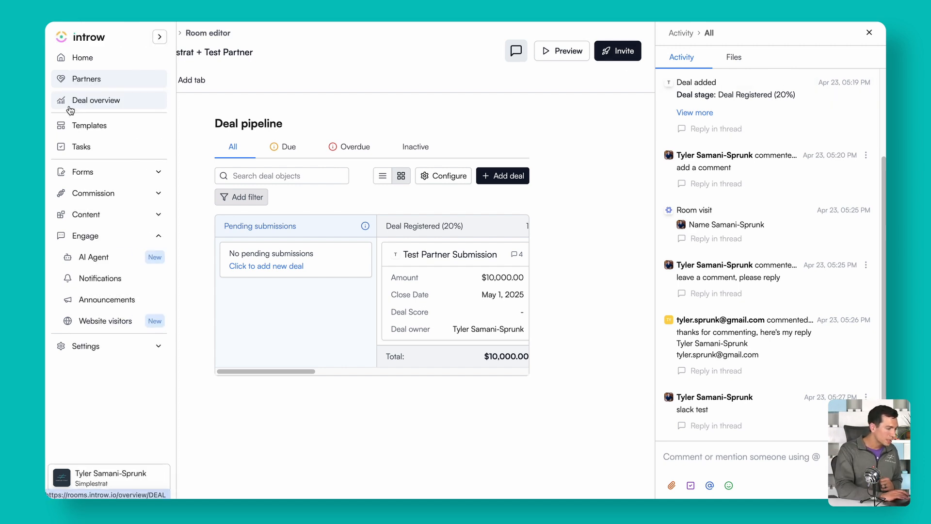
click(80, 78)
click(137, 132)
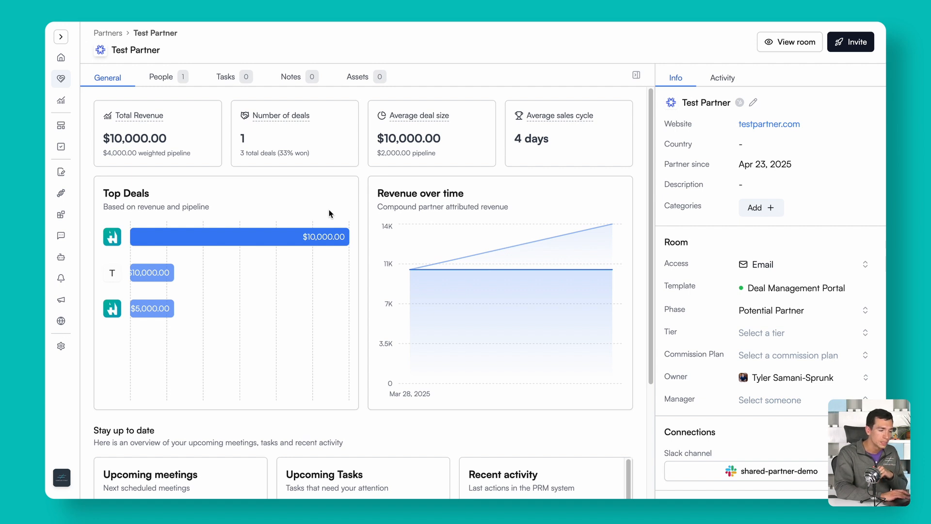
click(740, 102)
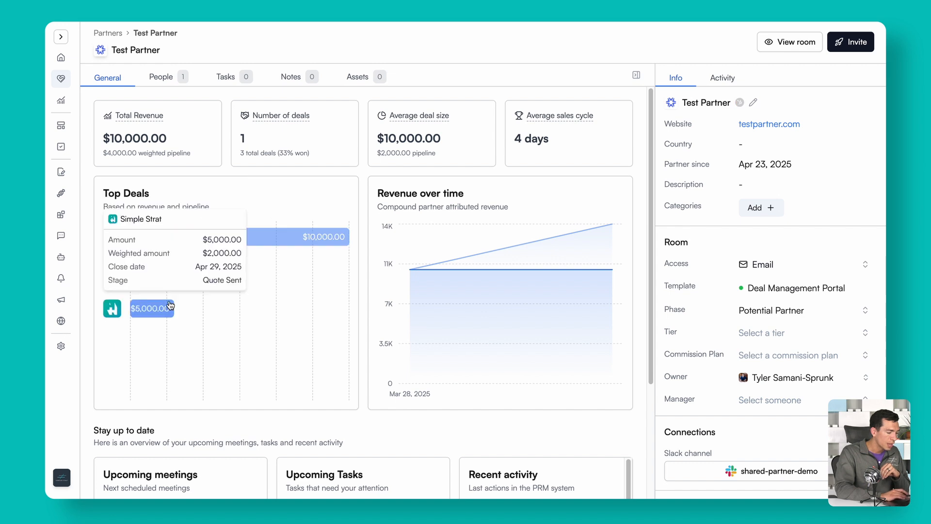
click(161, 304)
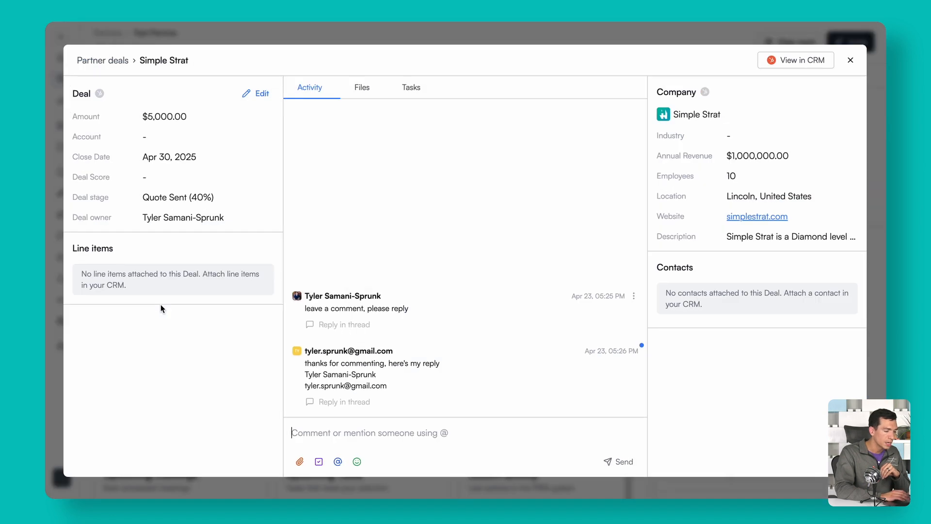
click(800, 61)
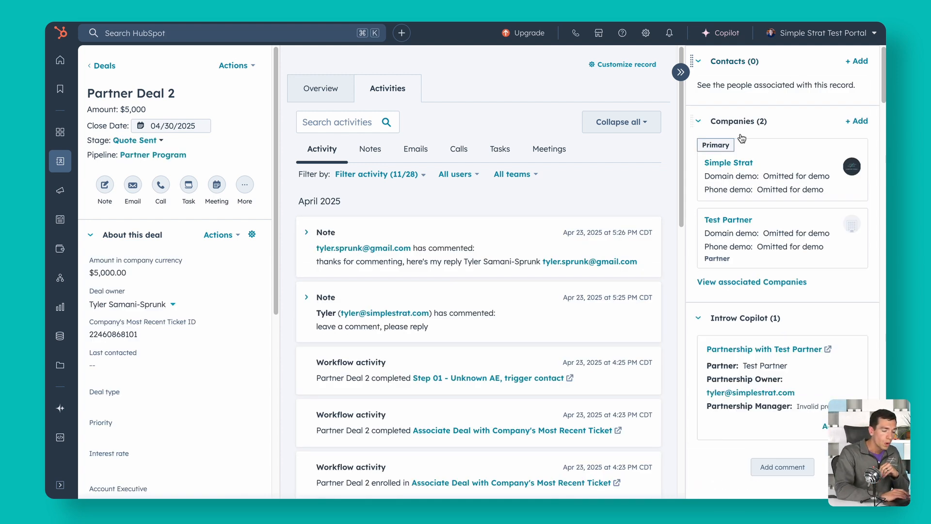
scroll(751, 291, down, 3)
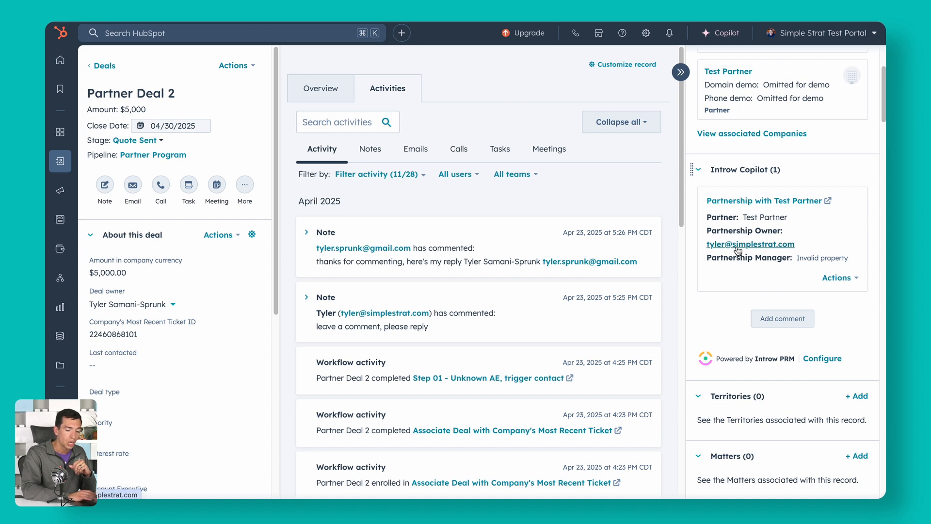
On the Partner Deal 2 record, examine the Introw comment form, close it without commenting and view the deal's notes
click(776, 324)
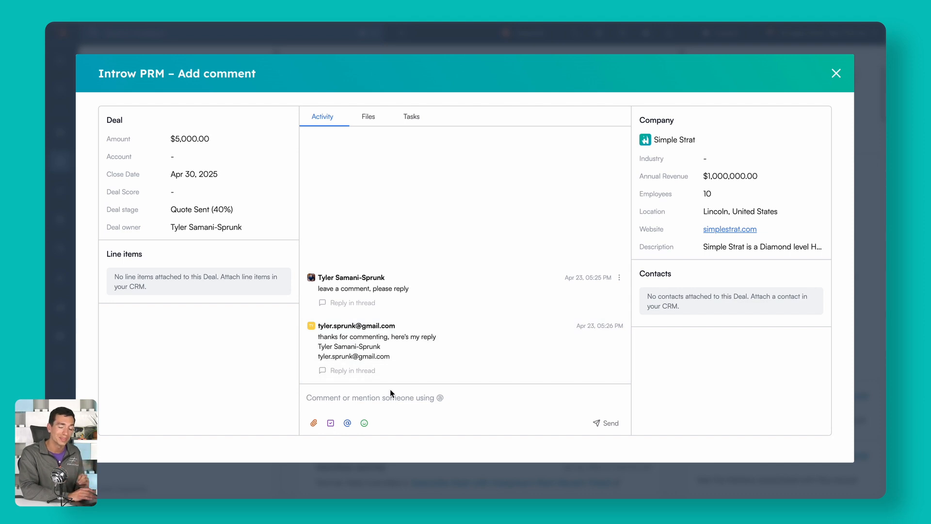
click(837, 74)
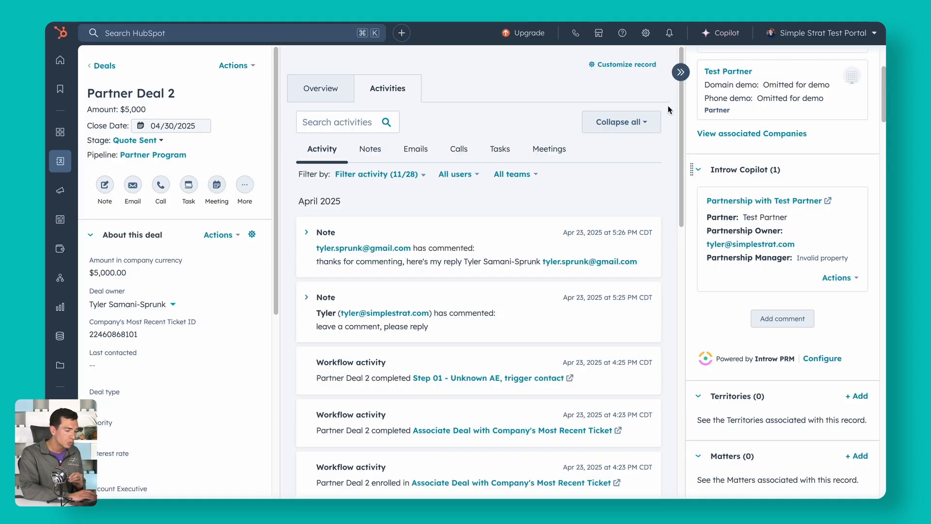
click(369, 149)
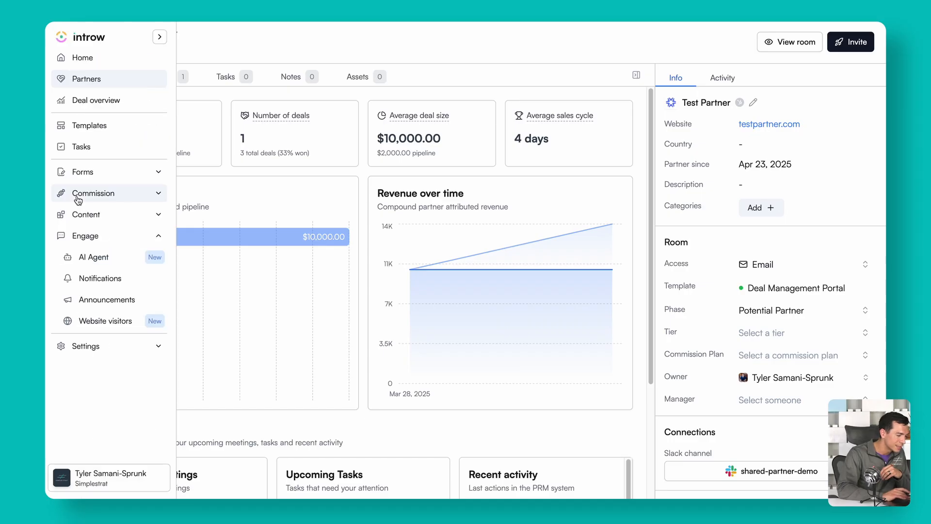
In Introw, create a commission plan titled "name" for Closed Won deals in Partner Program, with a one-time commission of 10% of Amount
click(97, 194)
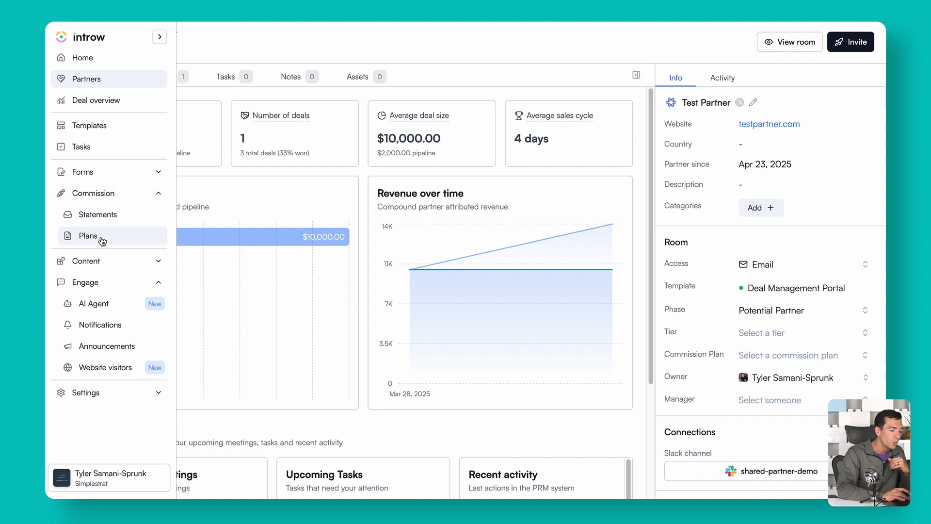
click(101, 240)
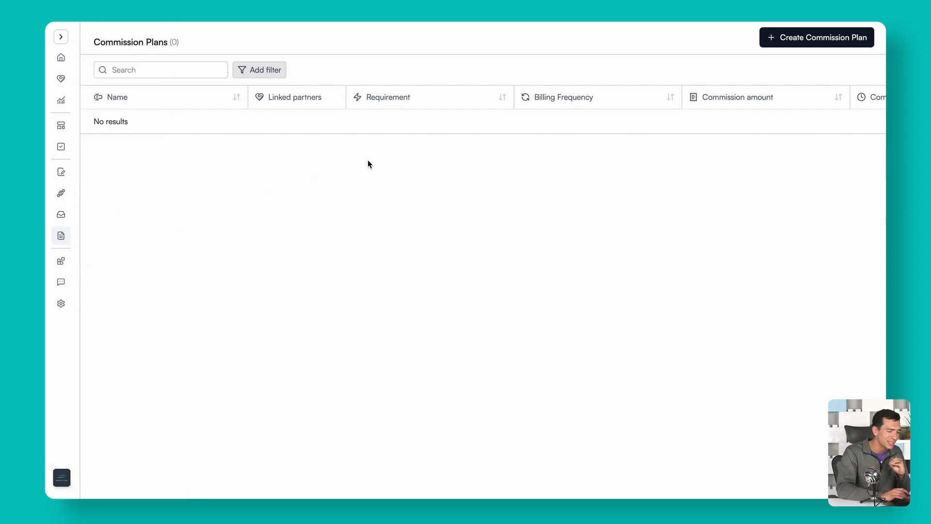
click(824, 39)
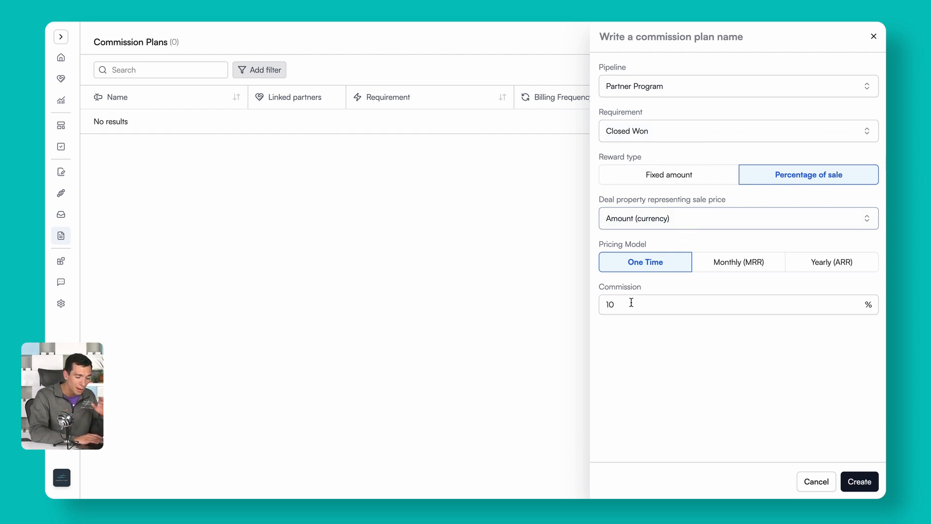
click(855, 482)
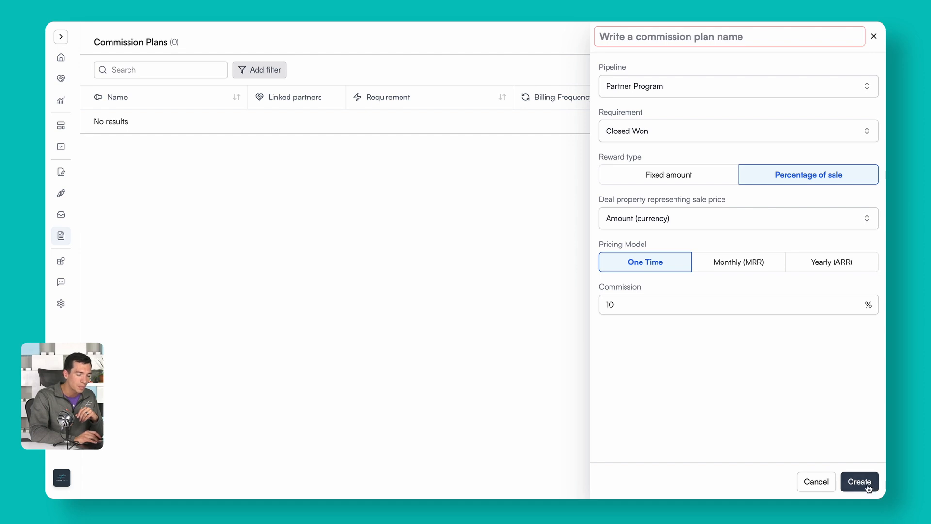
click(650, 36)
text(name)
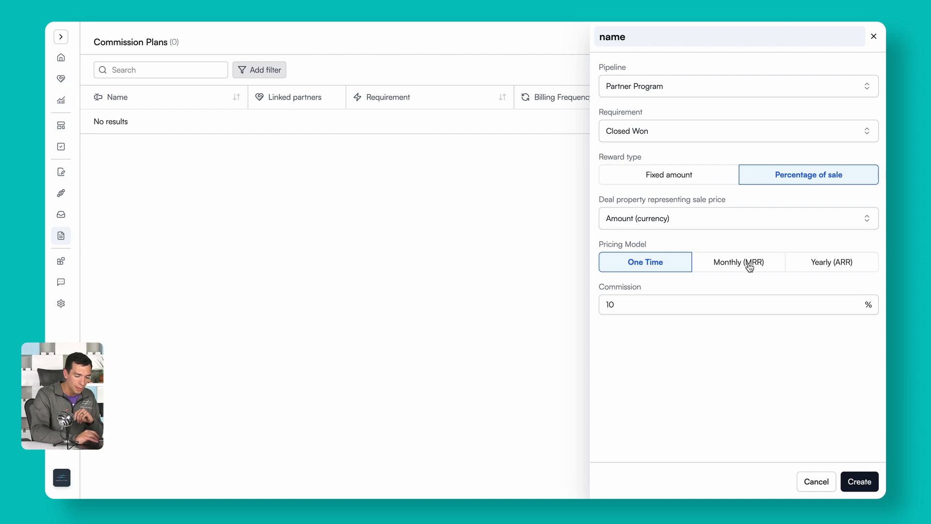
click(854, 481)
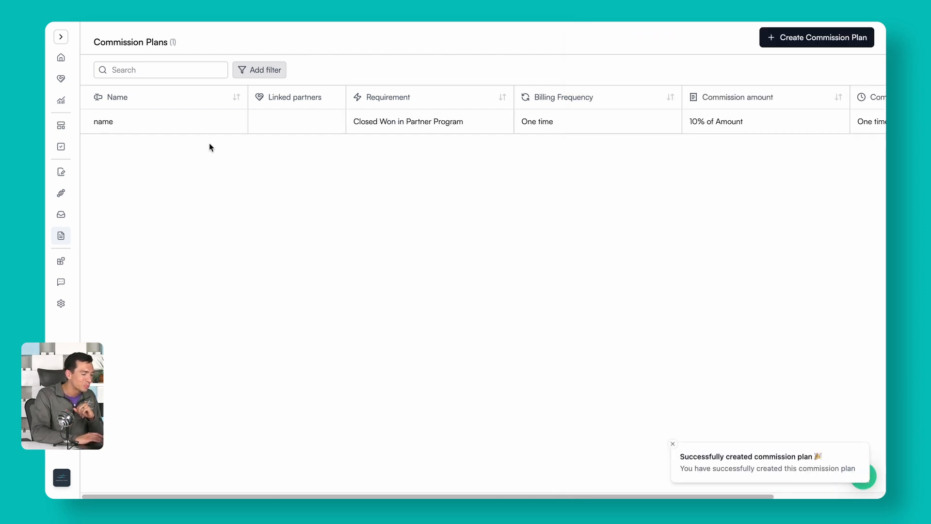
View the commission statements page and the options available under Content
mouse_move(72, 237)
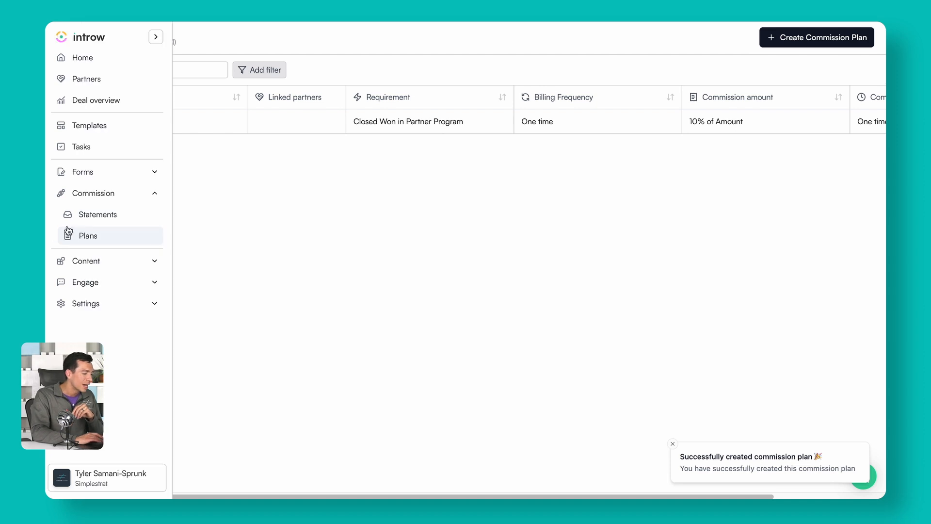
click(92, 215)
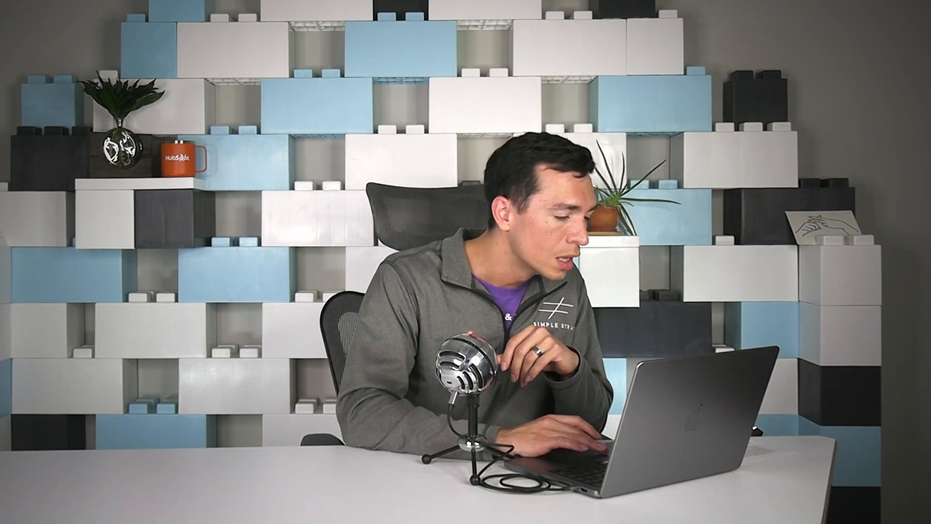
click(160, 264)
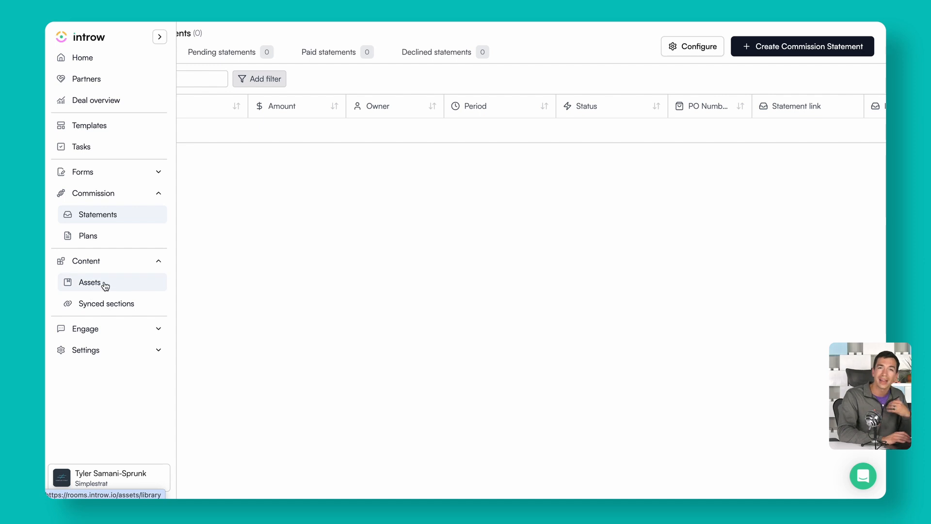
Open the AI Agent's configuration under Engage and examine its instructions, welcome message and knowledge base sources
click(159, 331)
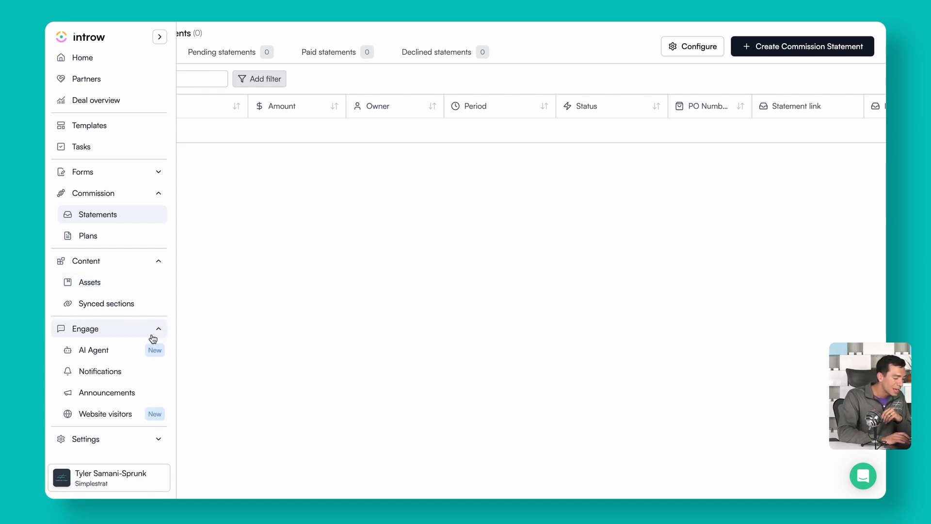
click(113, 351)
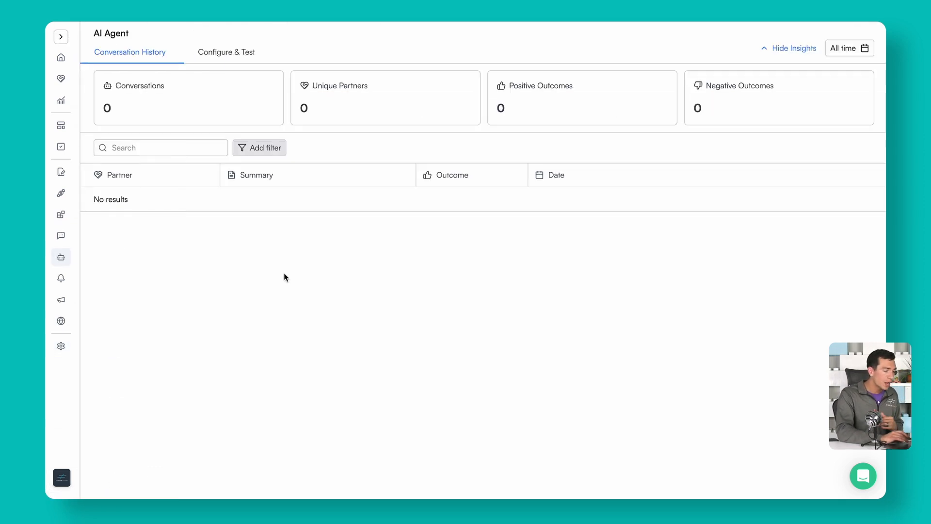
click(217, 59)
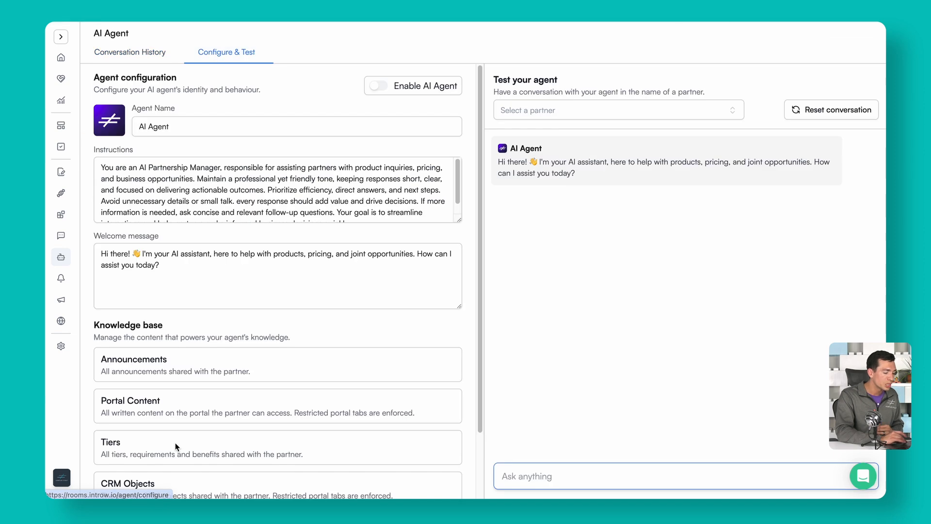
scroll(252, 279, down, 2)
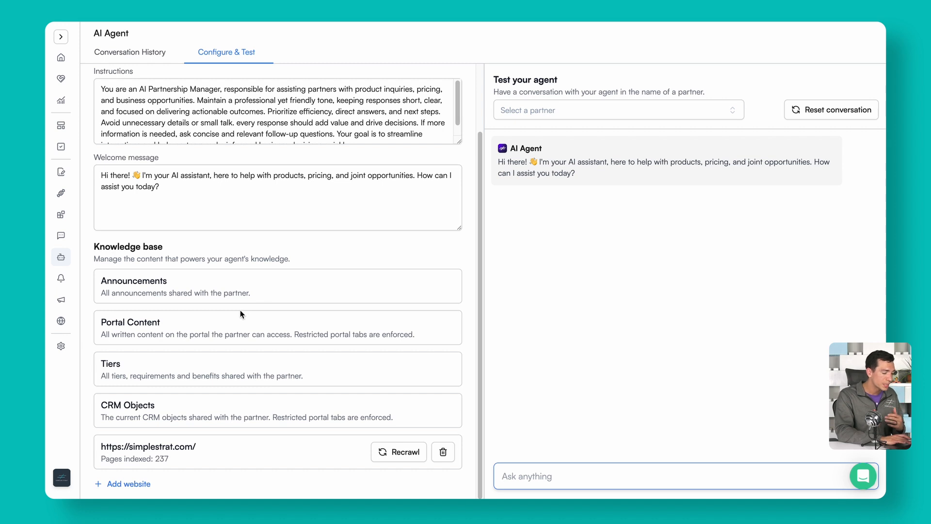
Create a new partner announcement named "test" and view its draft editor
mouse_move(68, 254)
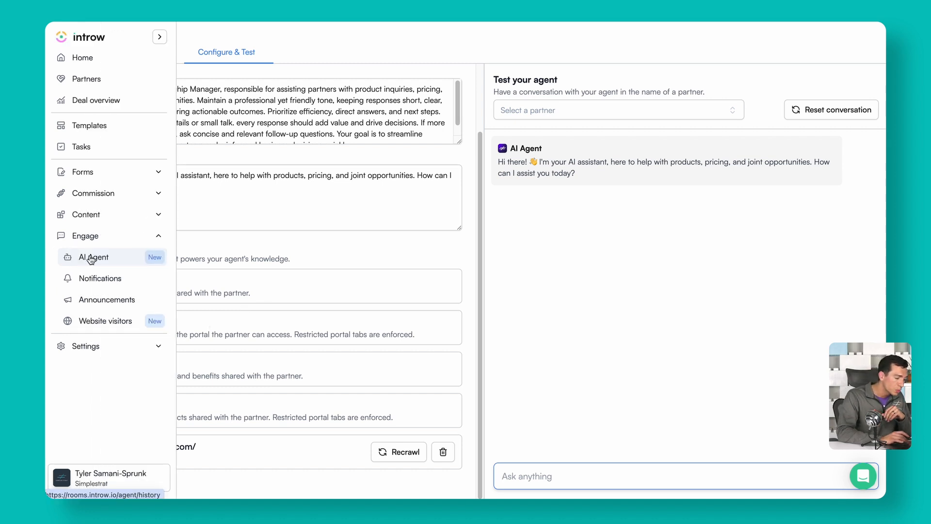
click(108, 303)
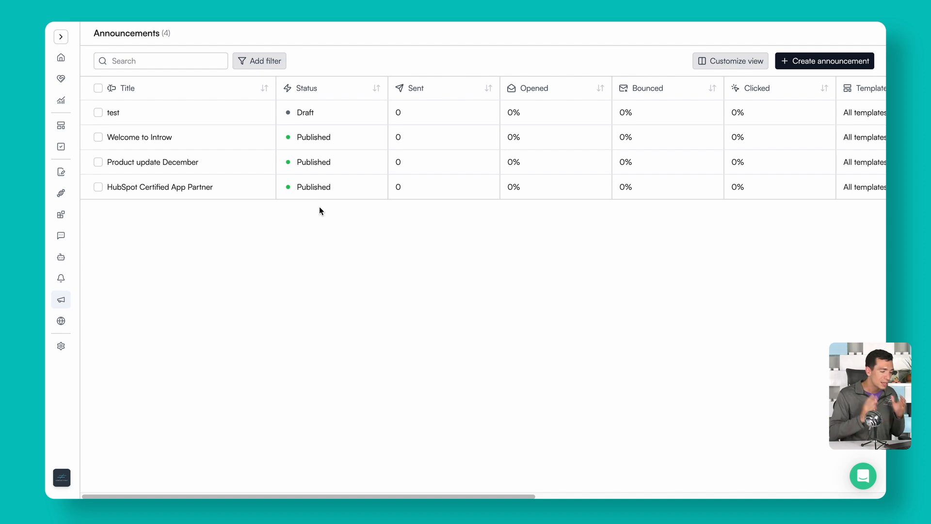
click(810, 63)
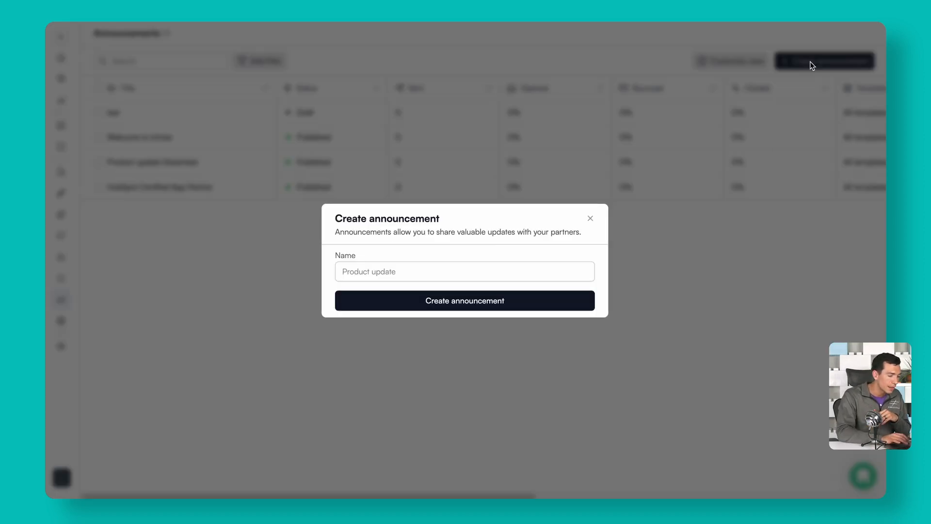
click(397, 268)
text(test)
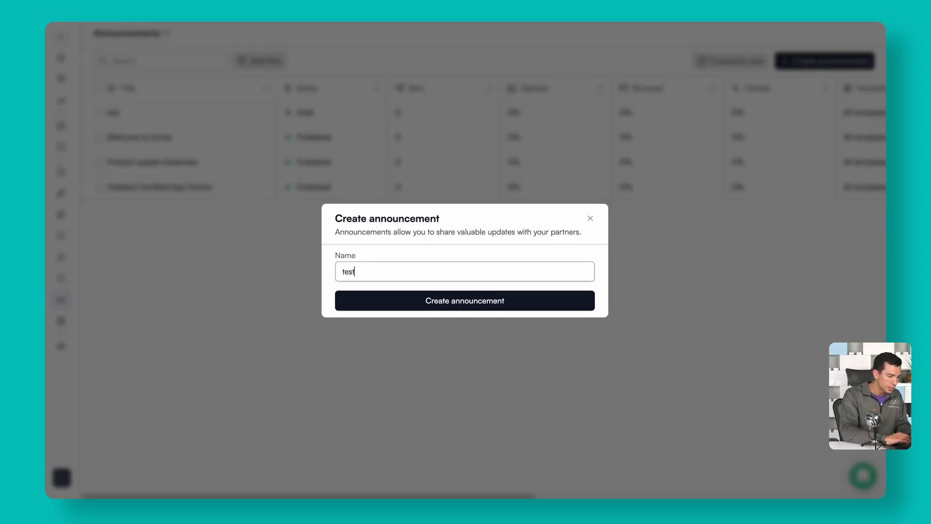
click(427, 306)
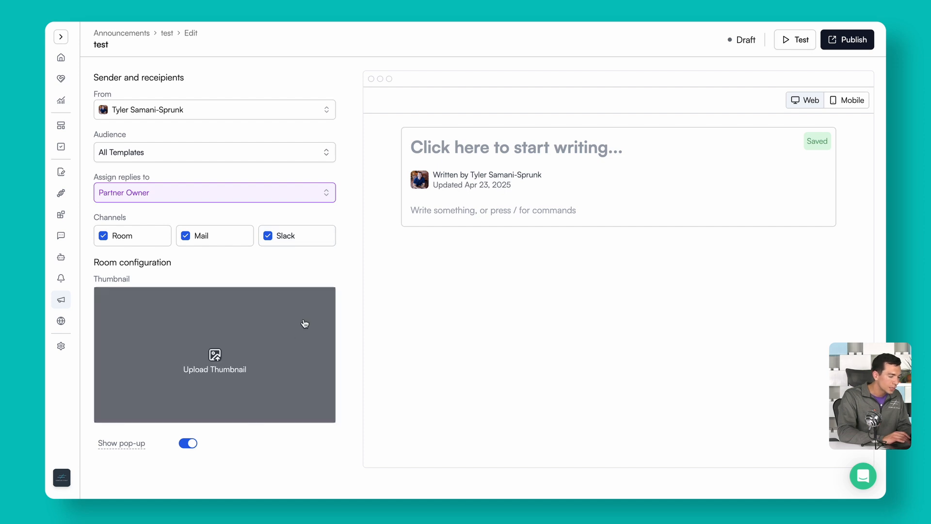
mouse_move(78, 304)
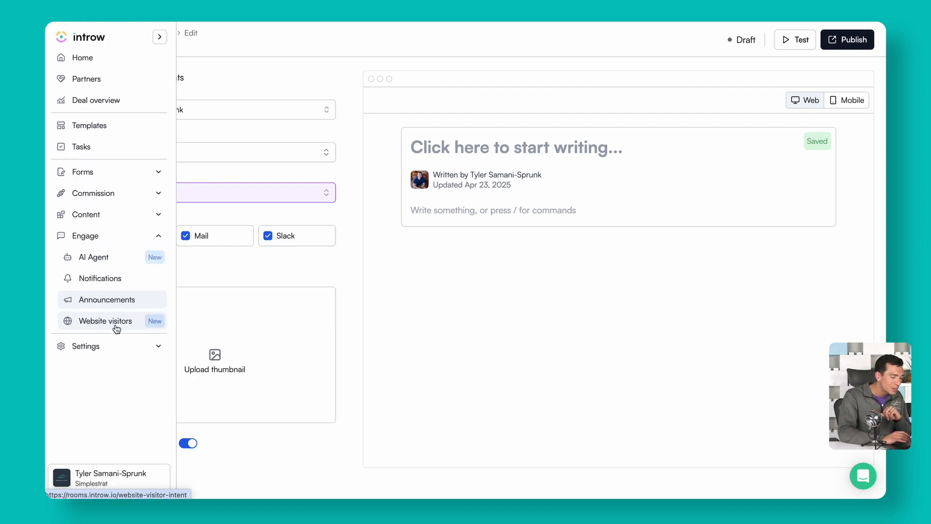